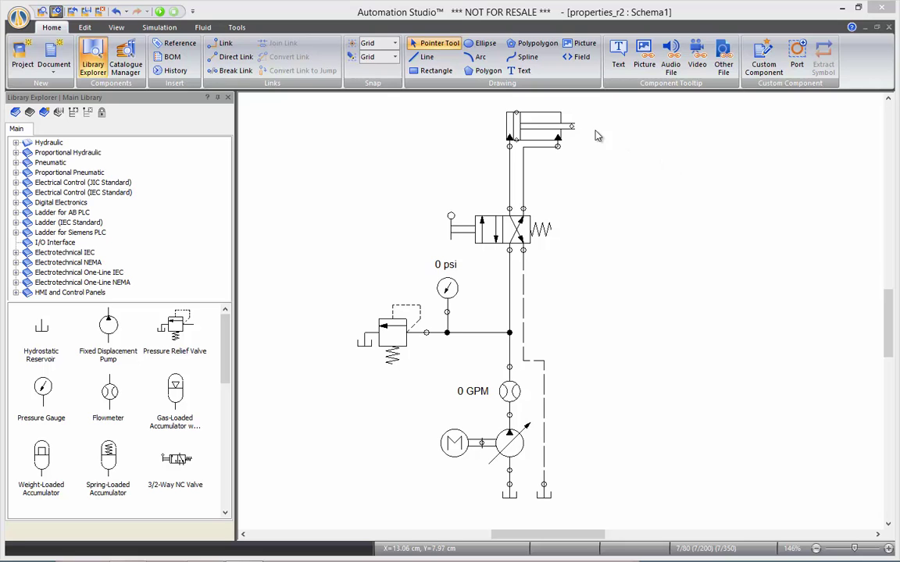
Copy the top double-acting cylinder to its right, then deselect the copy
left_click_drag(547, 124, 692, 131)
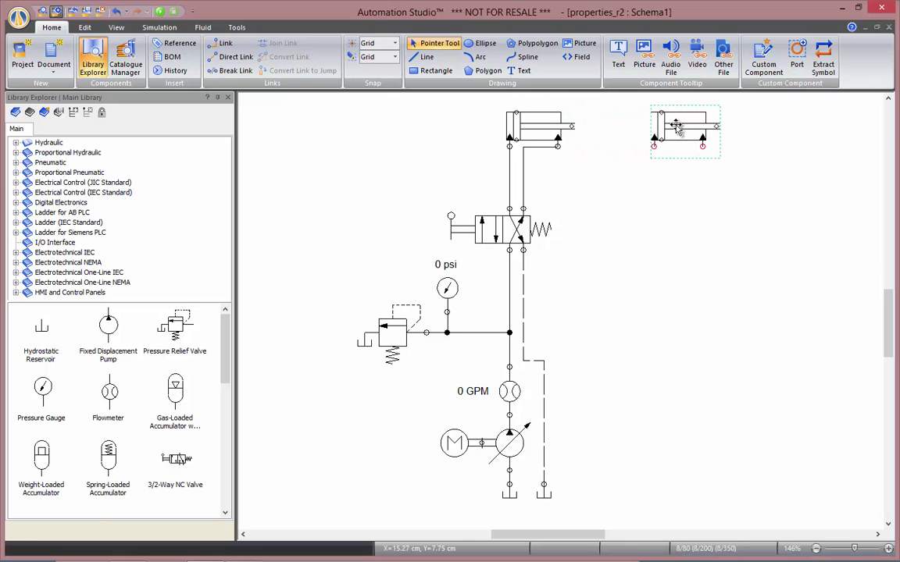
left_click(703, 196)
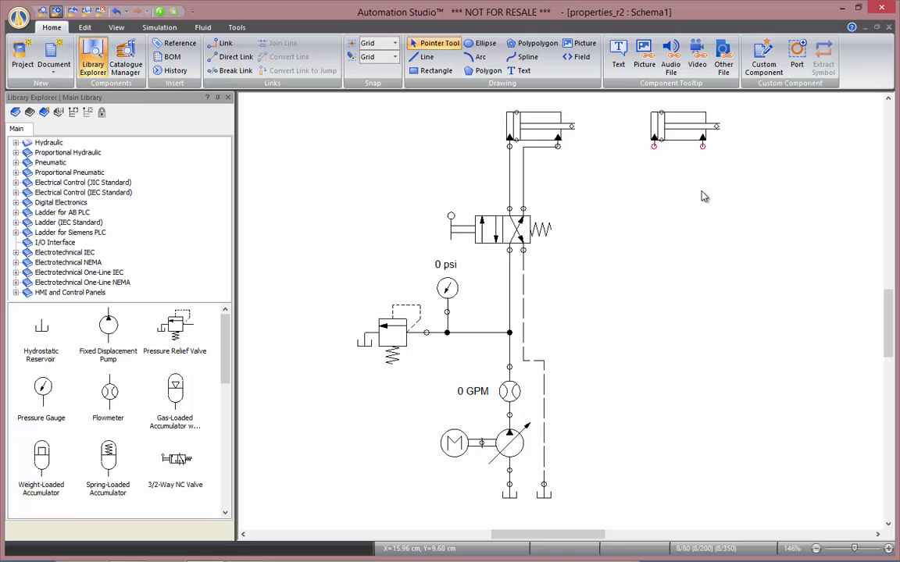
left_click_drag(702, 196, 662, 209)
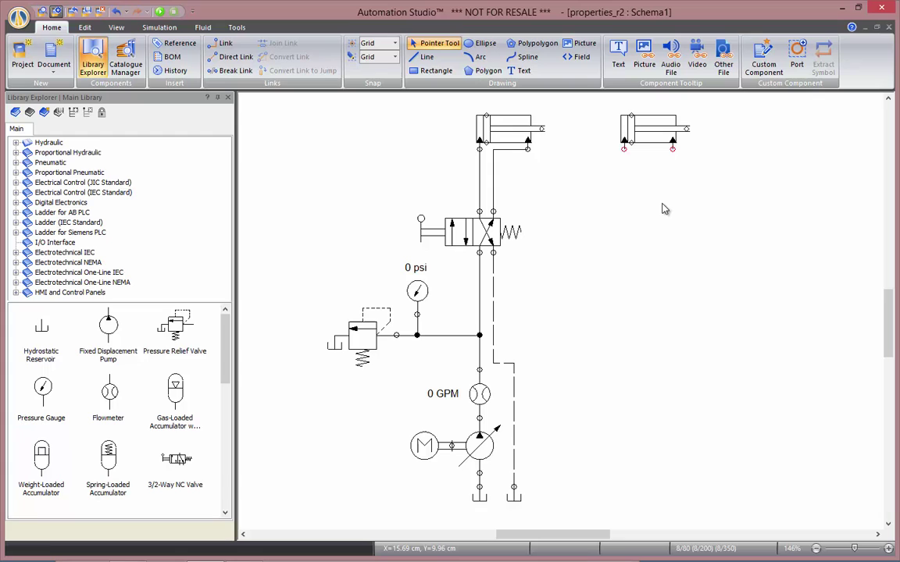
Nudge the first cylinder slightly right and select the flowmeter
scroll(663, 208, "down", 2)
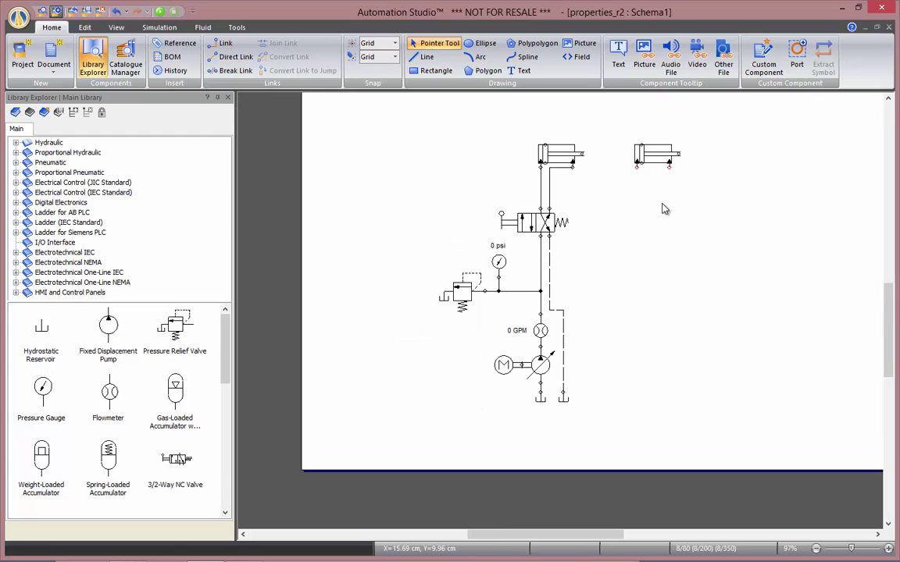
scroll(662, 208, "up", 2)
scroll(606, 199, "down", 2)
scroll(600, 195, "up", 2)
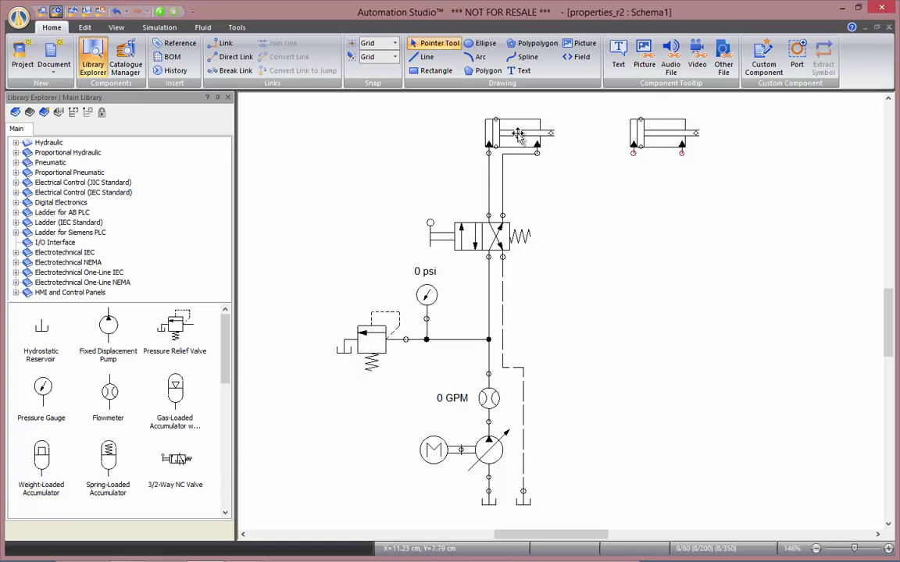
left_click_drag(517, 136, 535, 135)
left_click(489, 399, "ctrl")
mouse_move(489, 398)
left_mouse_down()
mouse_move(606, 398)
mouse_move(489, 398)
left_mouse_up()
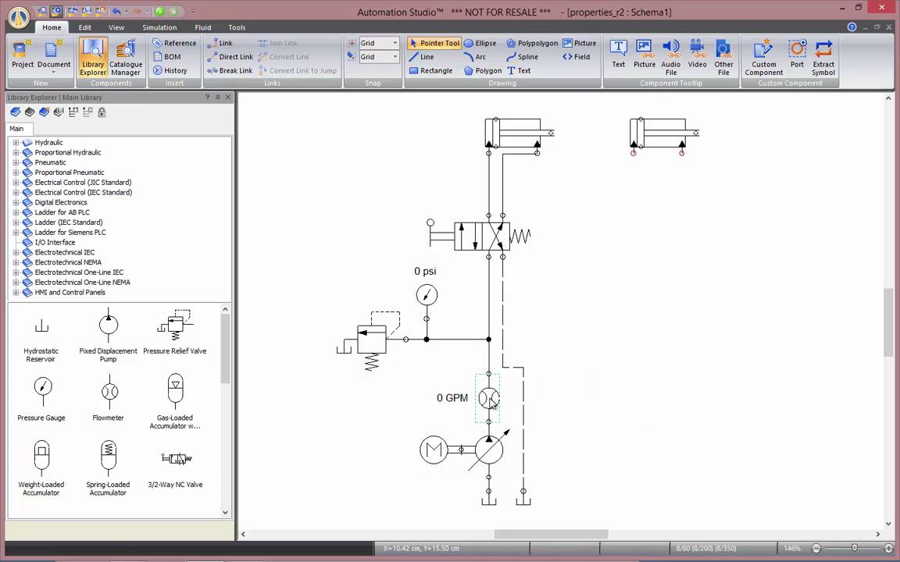
Link the new cylinder's cap and rod ports to the first cylinder's two lines
left_click(635, 390)
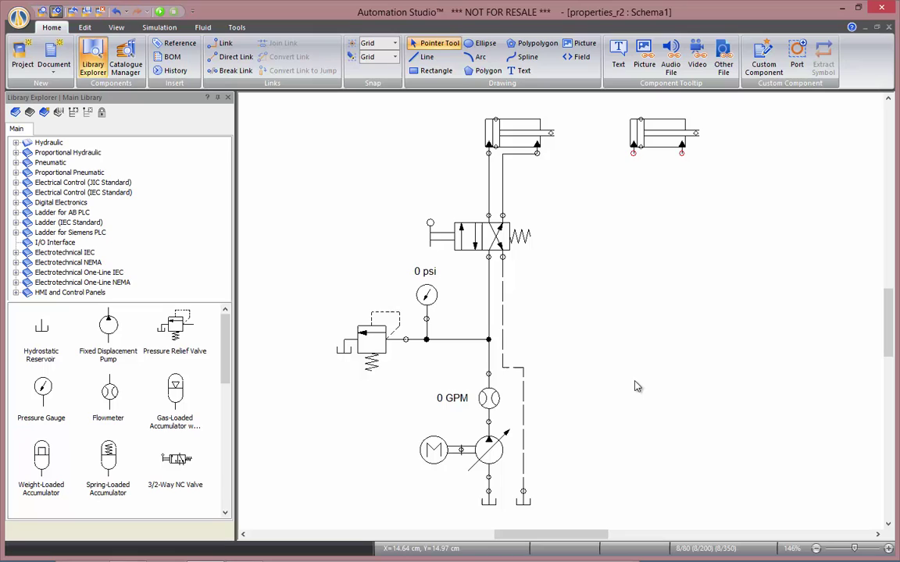
mouse_move(634, 154)
left_mouse_down()
mouse_move(439, 161)
mouse_move(485, 172)
left_mouse_up()
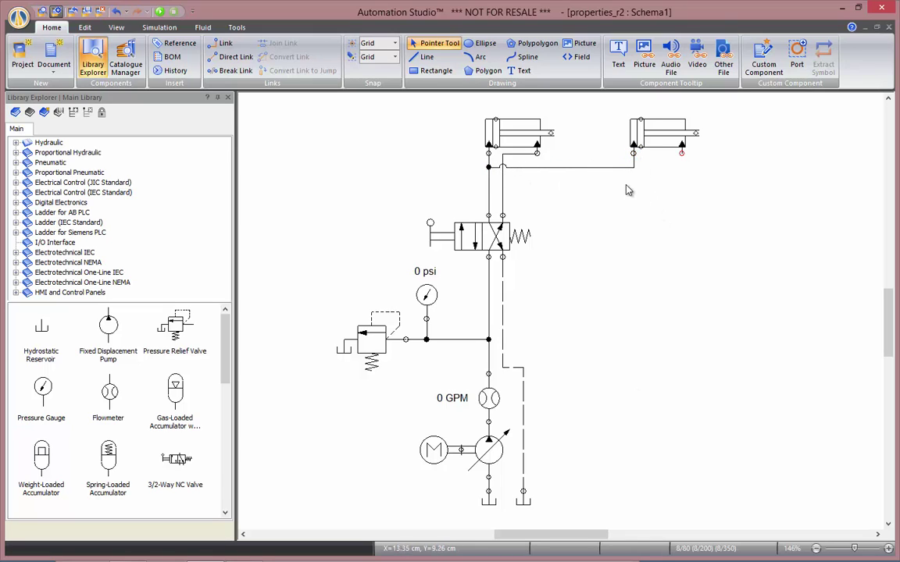
left_click_drag(681, 152, 502, 187)
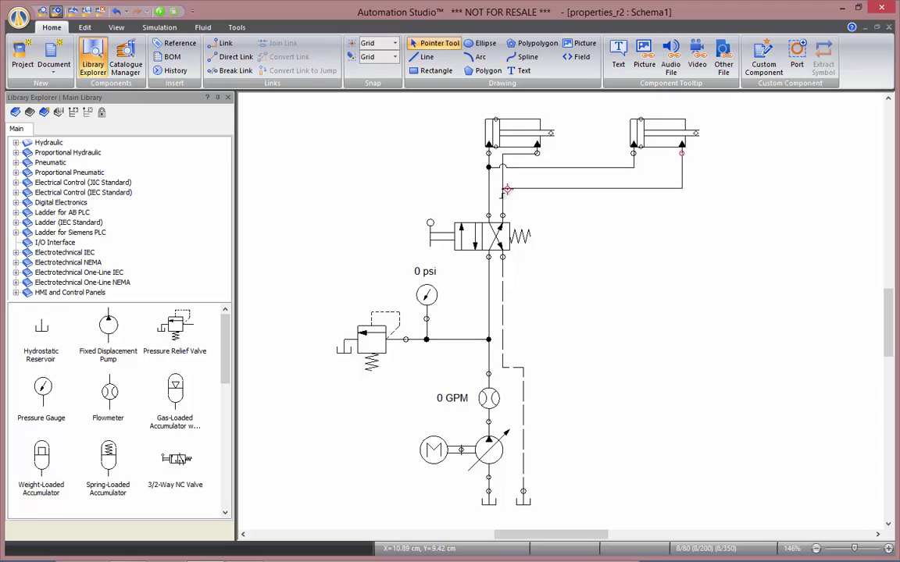
left_click(160, 11)
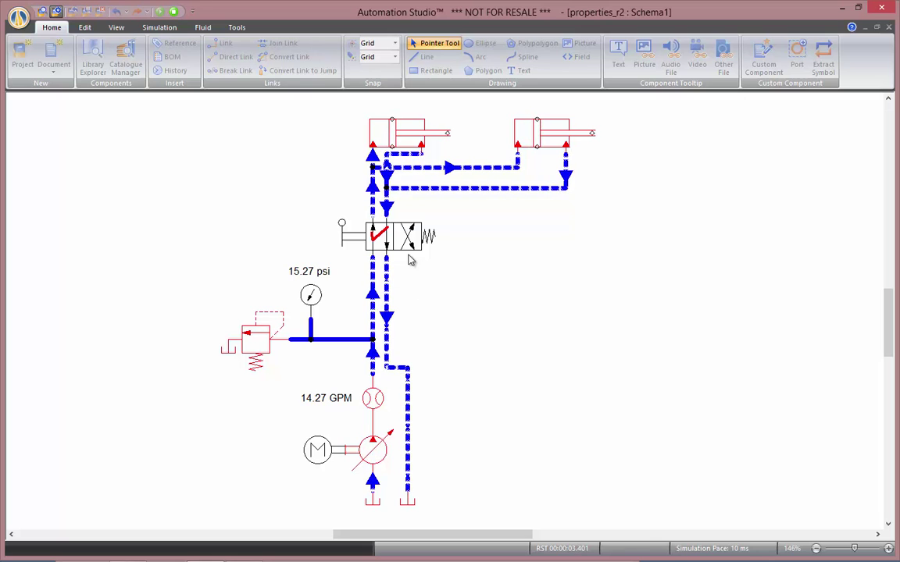
left_click(376, 223)
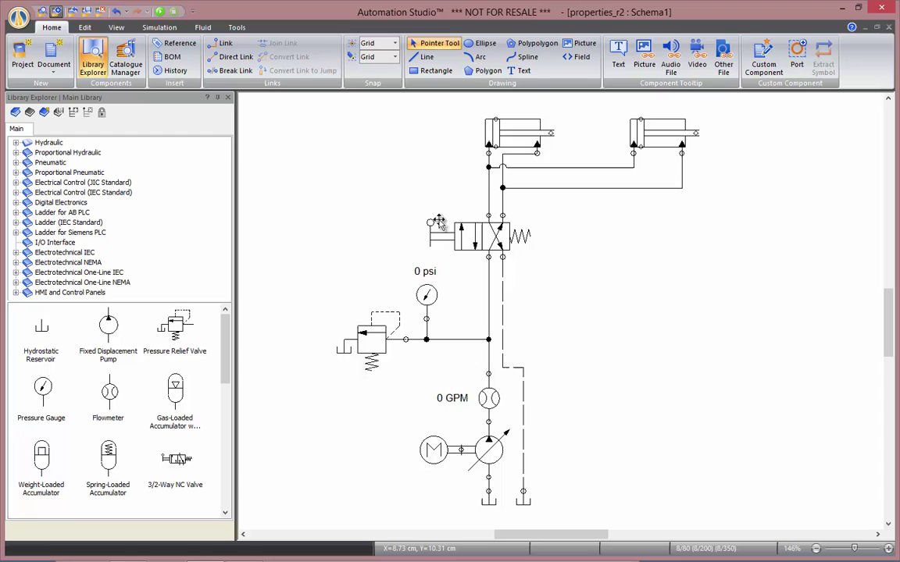
Set the cylinder's inclination to 45 and show its piston diameter in inches (3.937 in)
double_click(652, 133)
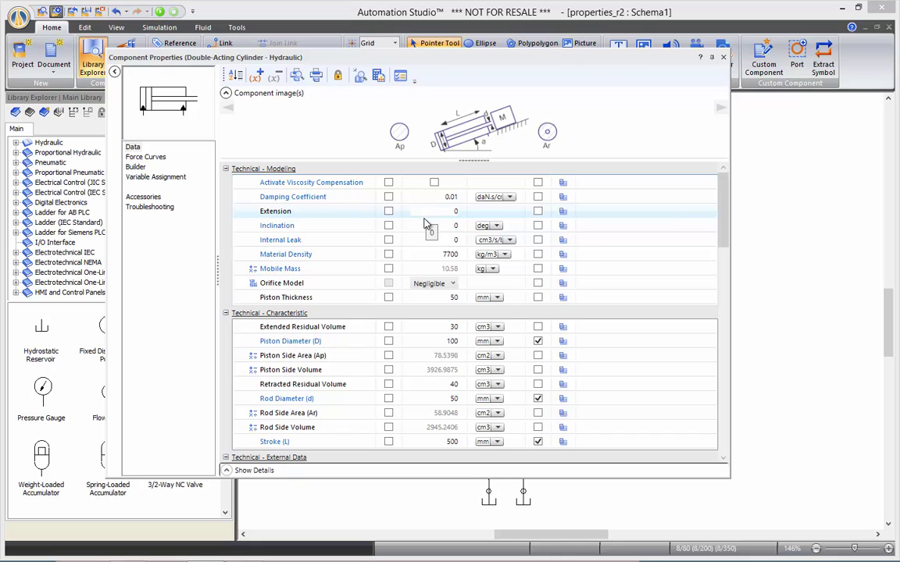
left_click(435, 229)
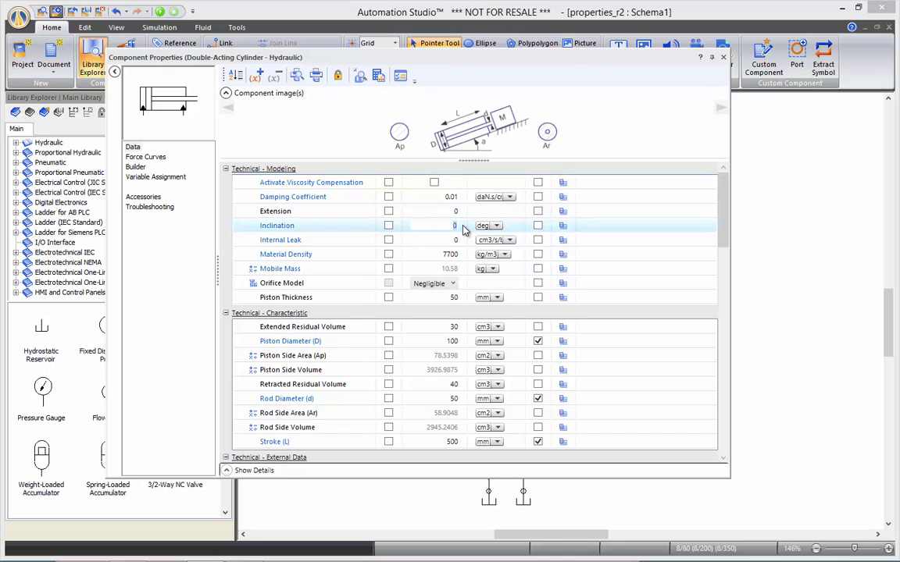
type("45")
key("Return")
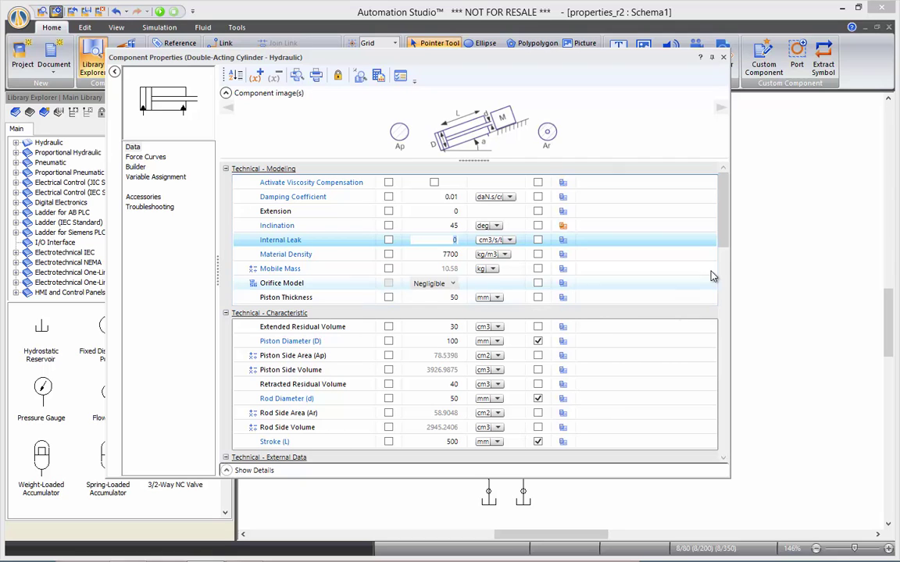
left_click_drag(727, 243, 732, 262)
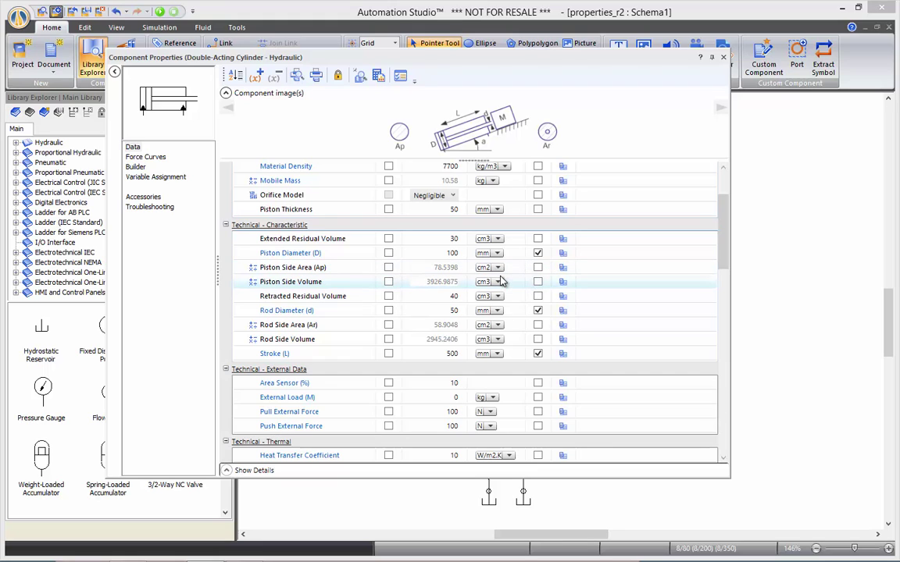
left_click(498, 253)
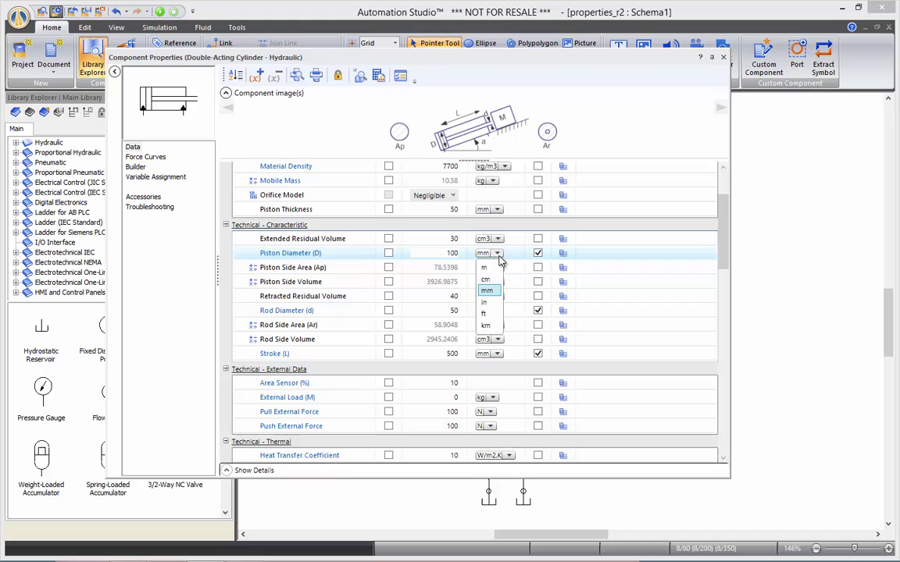
left_click(492, 302)
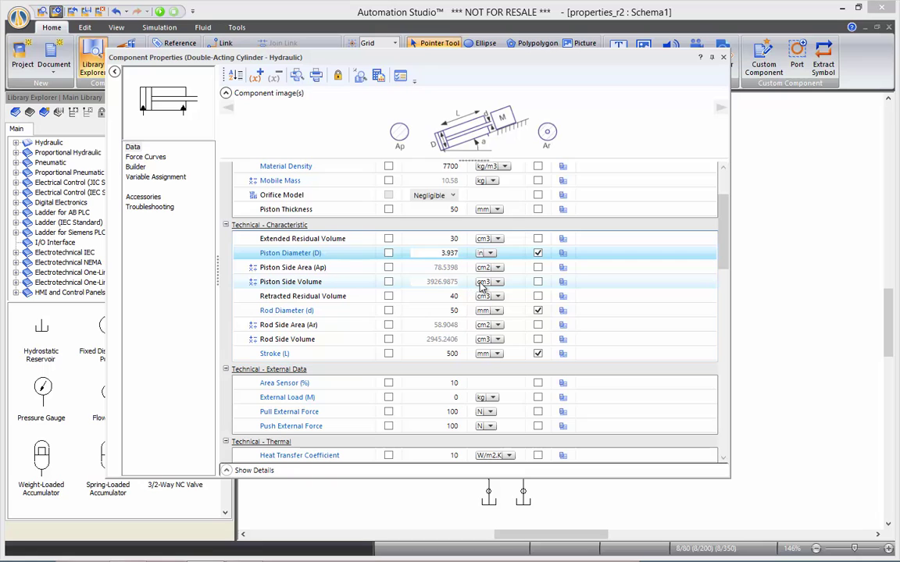
Set External Load to 10000 lb and tick its Is displayed checkbox
left_click_drag(725, 263, 726, 311)
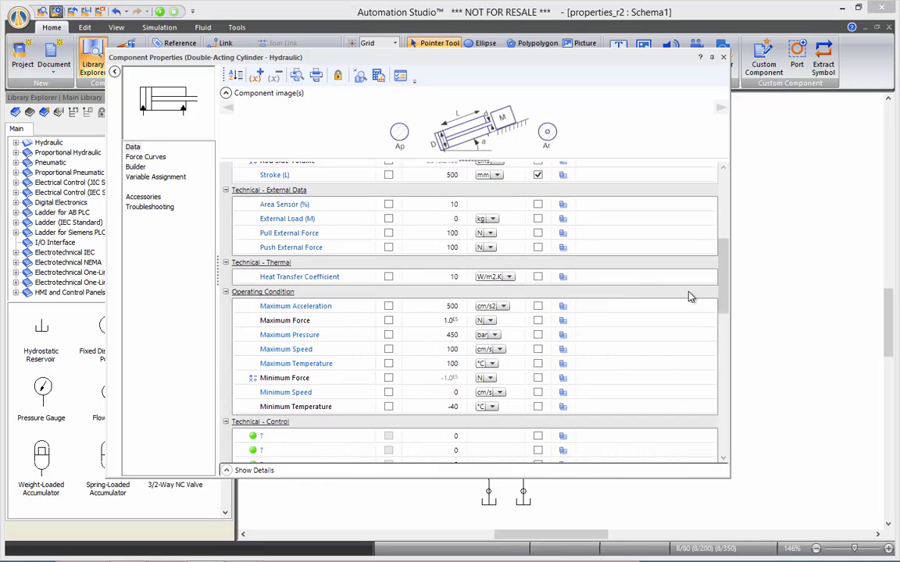
left_click(493, 219)
left_click(494, 247)
key("Return")
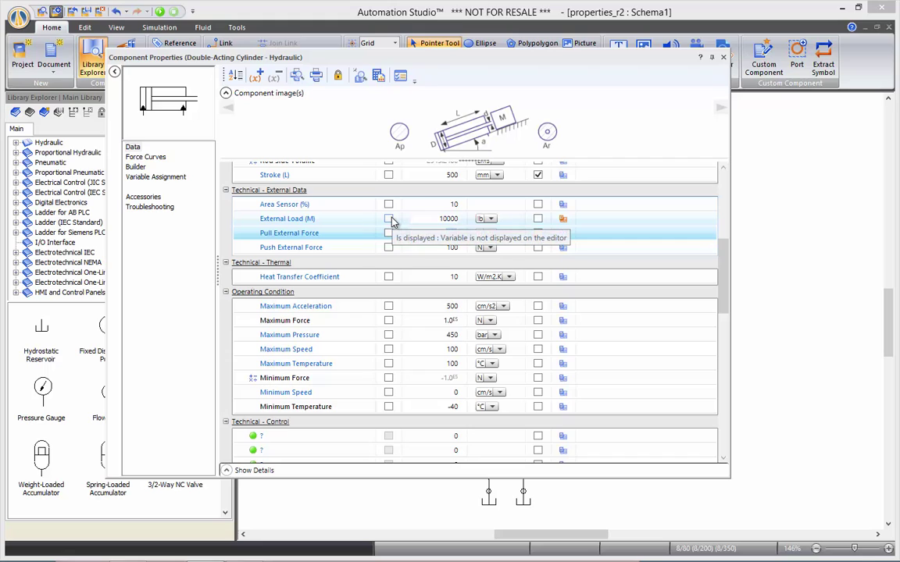
left_click(444, 232)
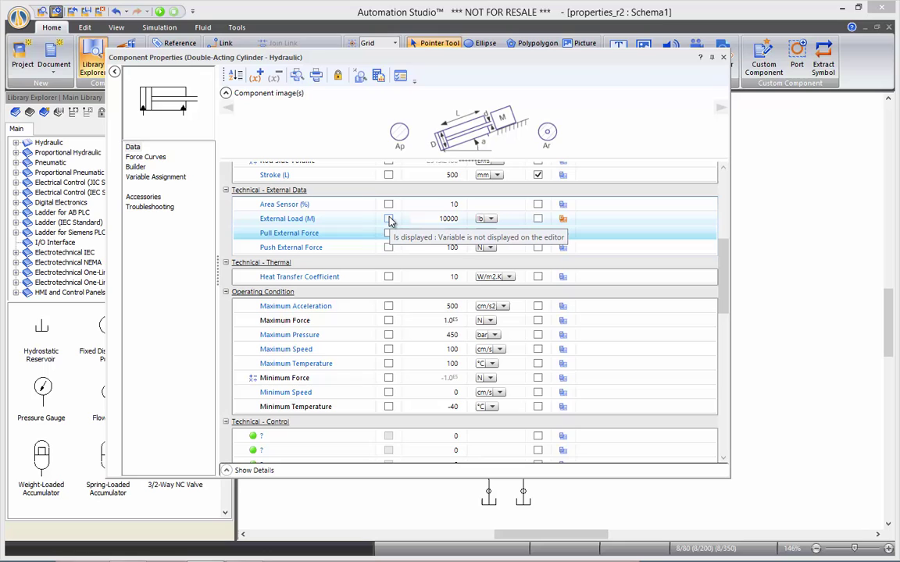
left_click(449, 232)
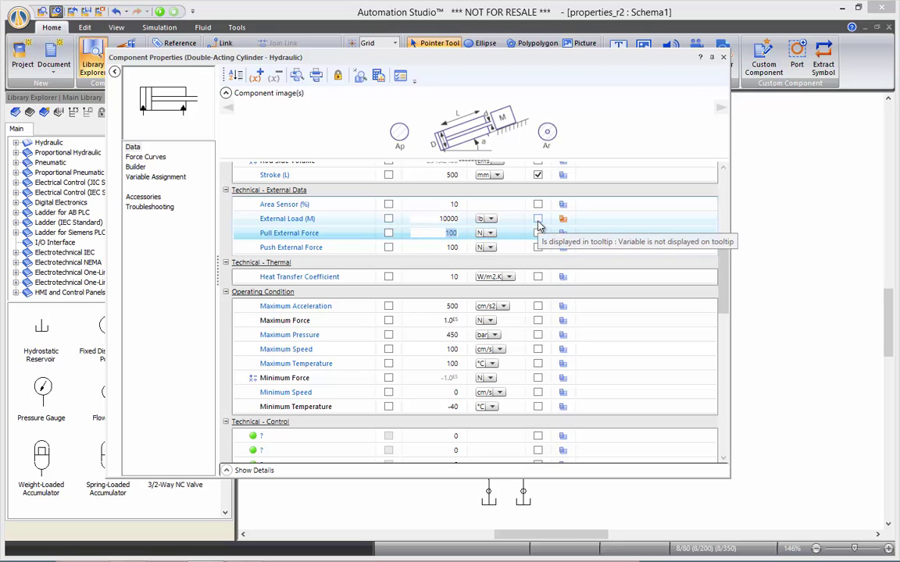
left_click(389, 218)
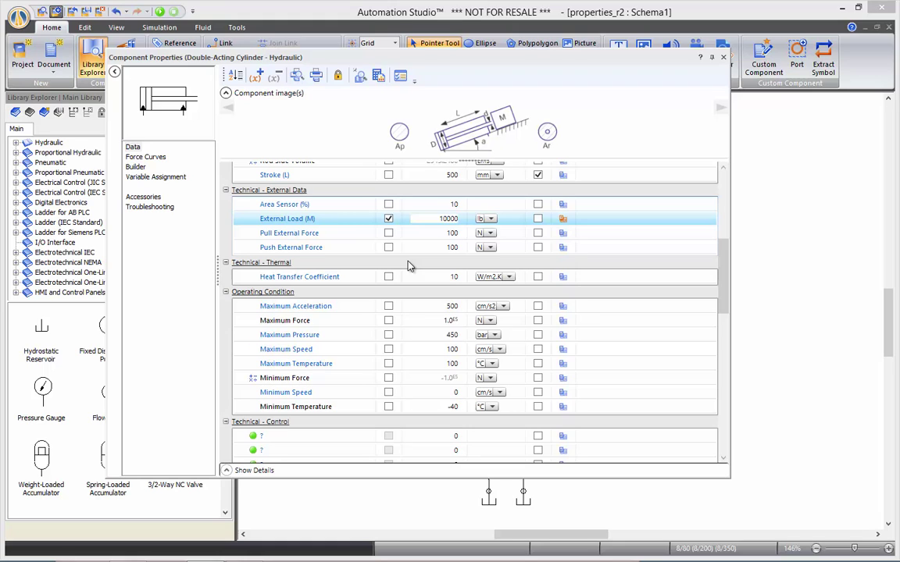
left_click_drag(732, 289, 730, 327)
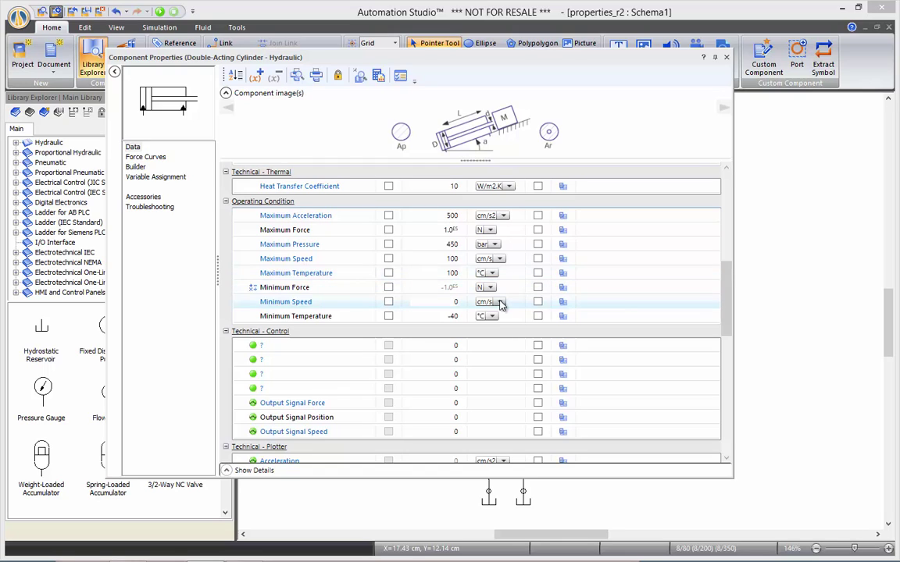
scroll(731, 311, "down", 4)
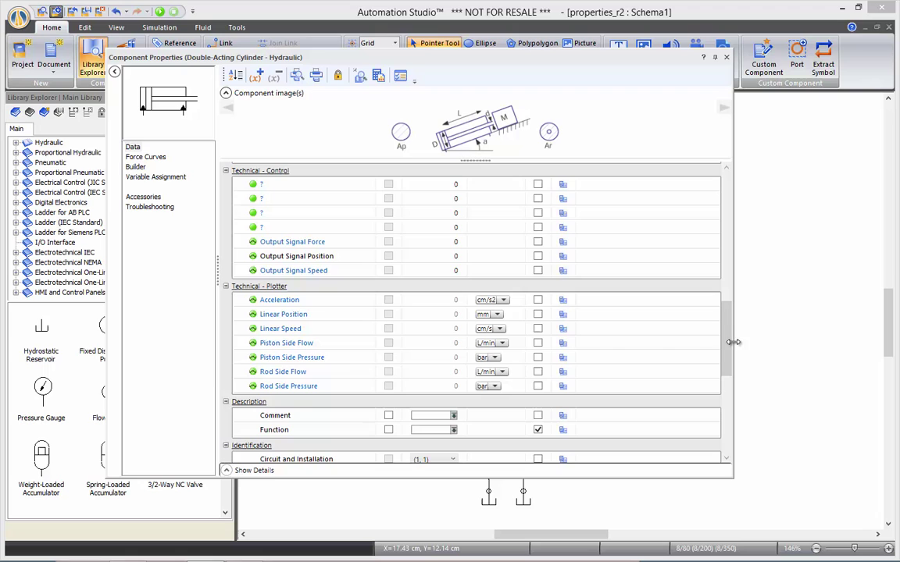
left_click_drag(727, 347, 717, 427)
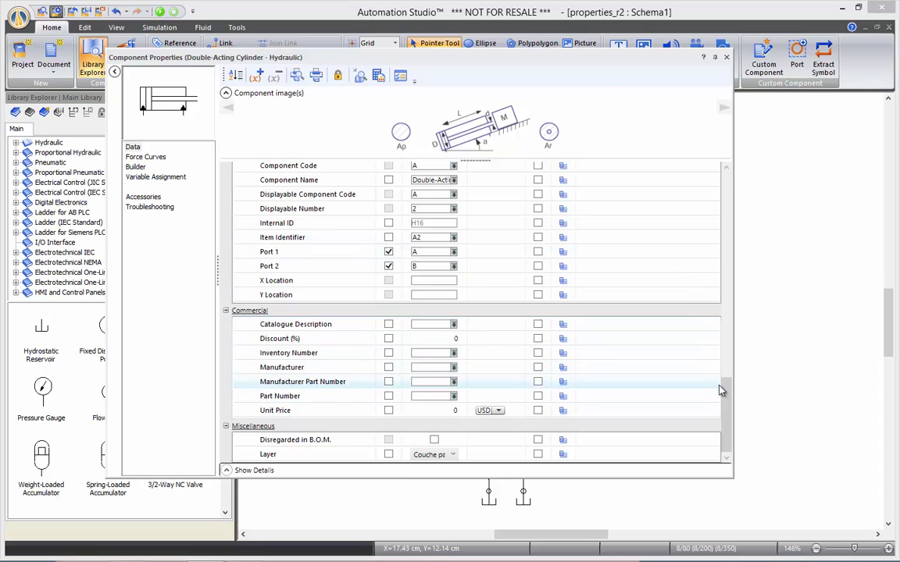
scroll(728, 399, "up", 1)
left_click_drag(728, 399, 742, 181)
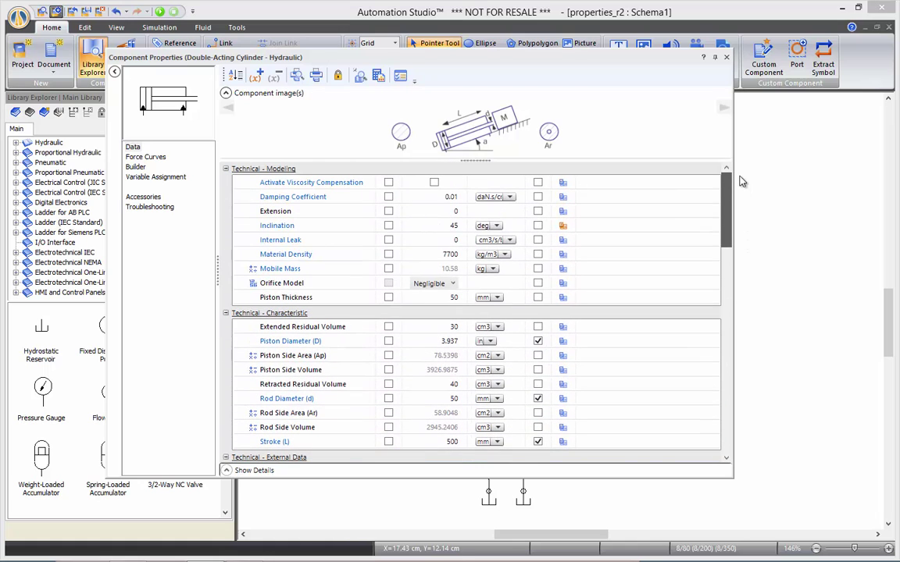
Close the cylinder properties and move the 10000 lb label above the right cylinder
left_click(726, 57)
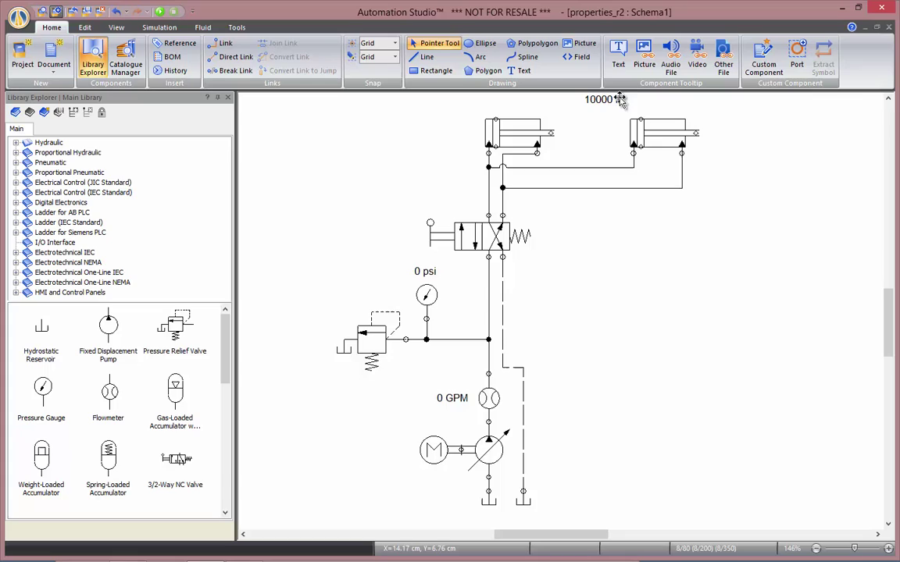
left_click_drag(621, 100, 669, 126)
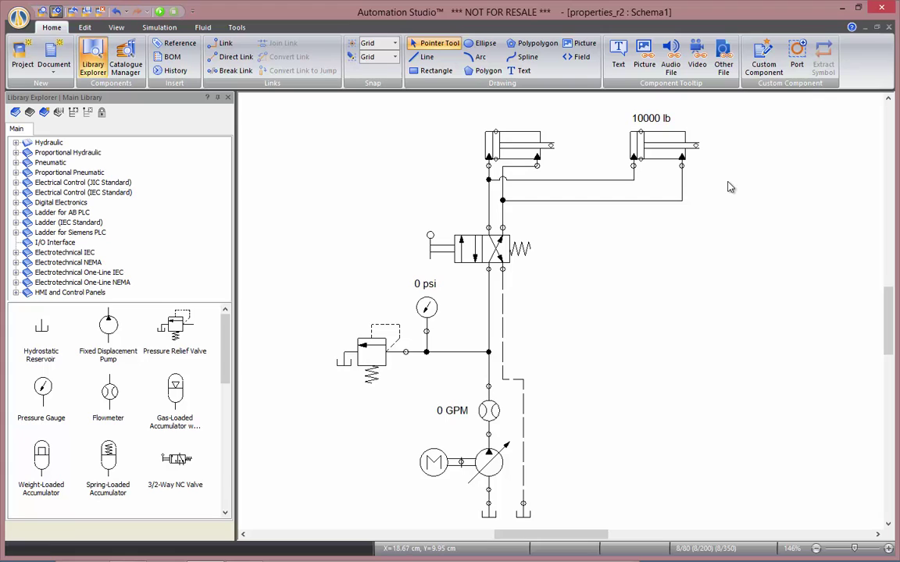
Rotate the right cylinder about 45° and shift it with its label up and right
left_click(87, 29)
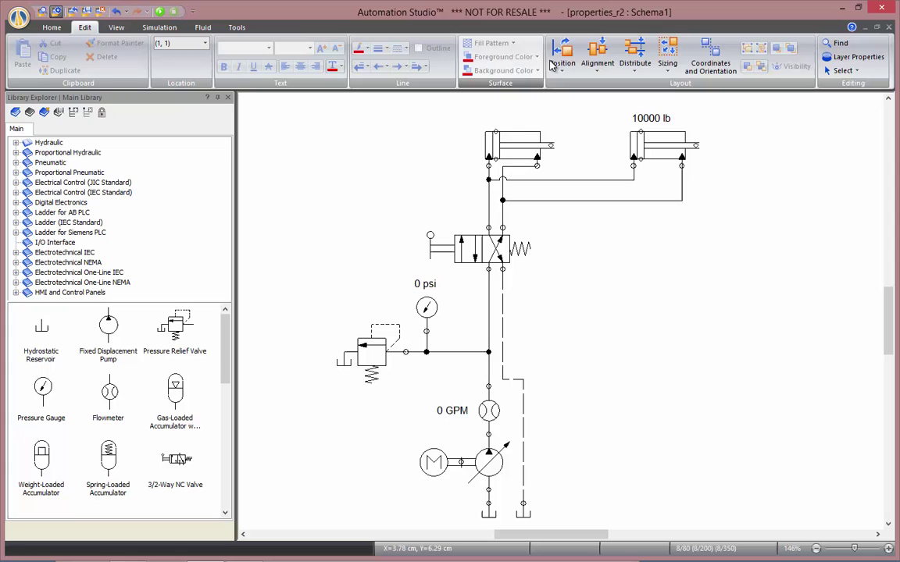
left_click(641, 140)
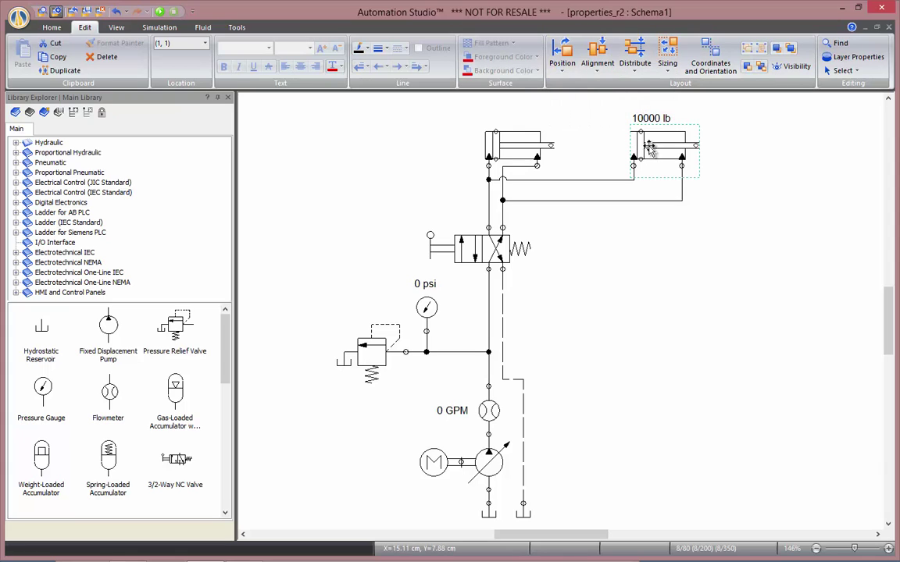
left_click(568, 65)
left_click(600, 156)
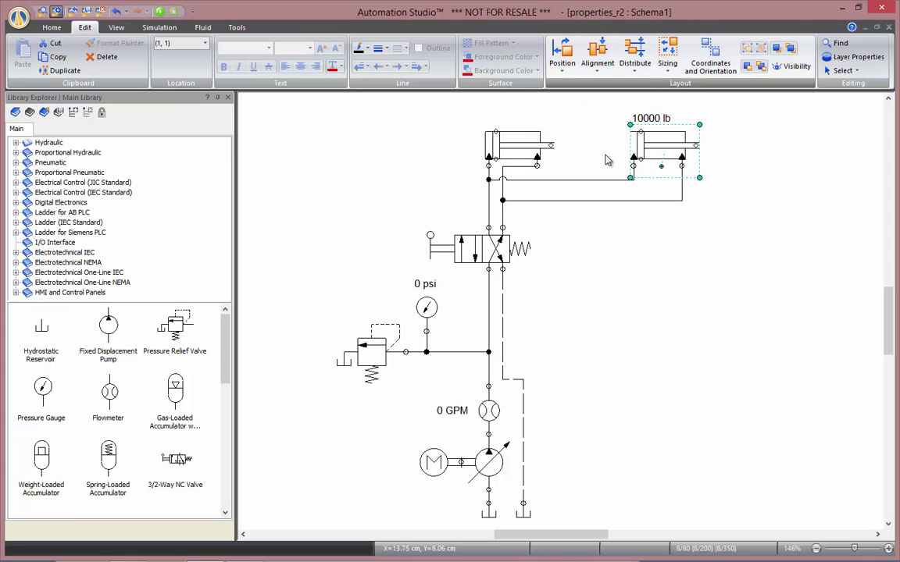
left_click_drag(700, 178, 698, 146)
left_click_drag(644, 156, 651, 143)
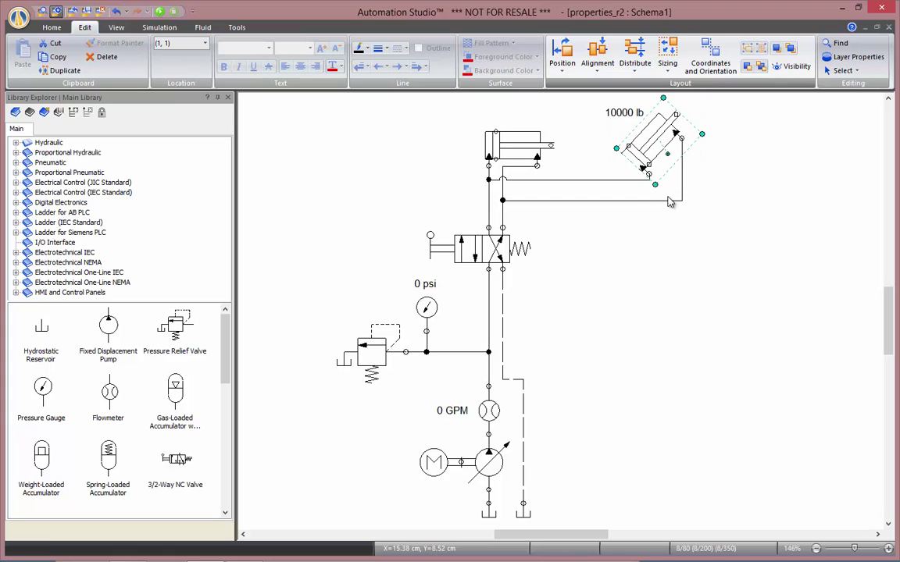
Zoom to fit all components in the view
left_click(663, 278)
right_click(667, 283)
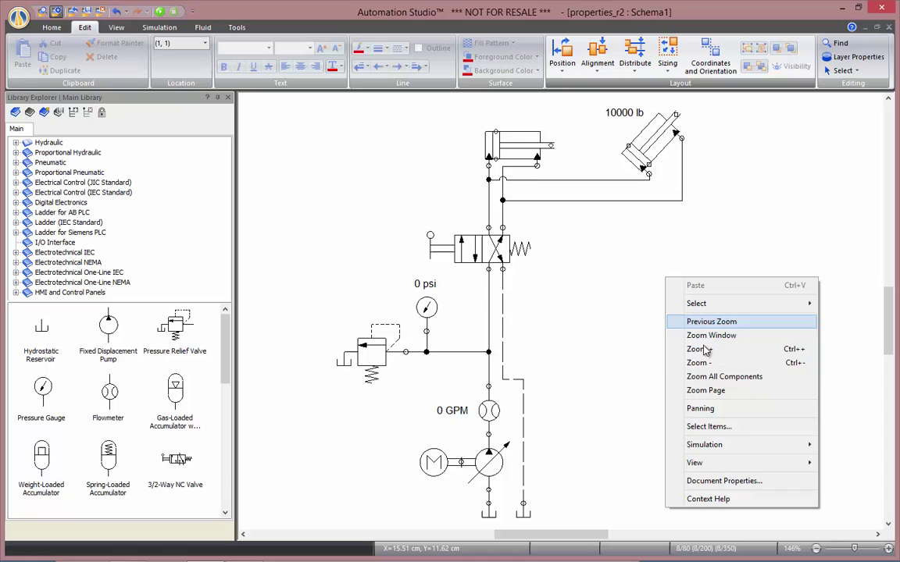
left_click(714, 376)
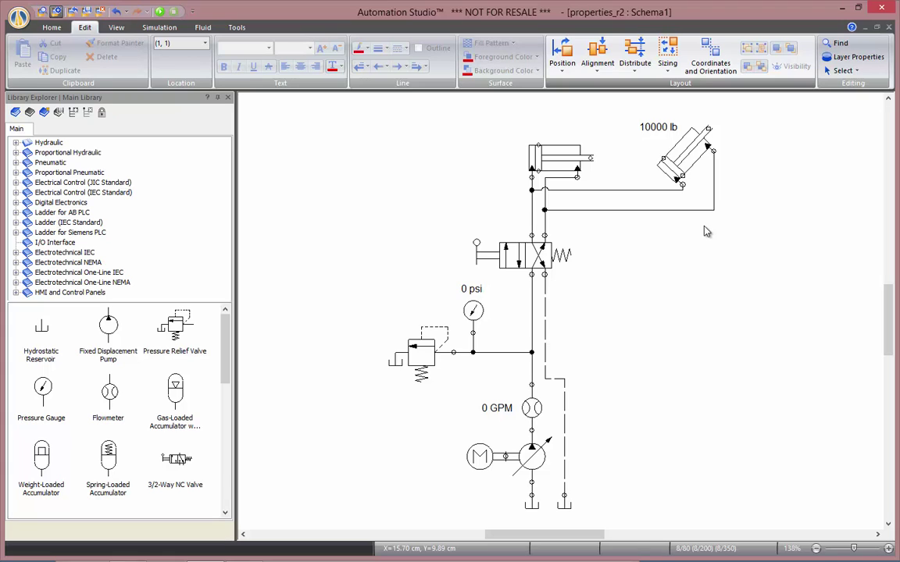
Start the simulation and set pump displacement to 19 cm3/rev, giving about 10 GPM
left_click(158, 12)
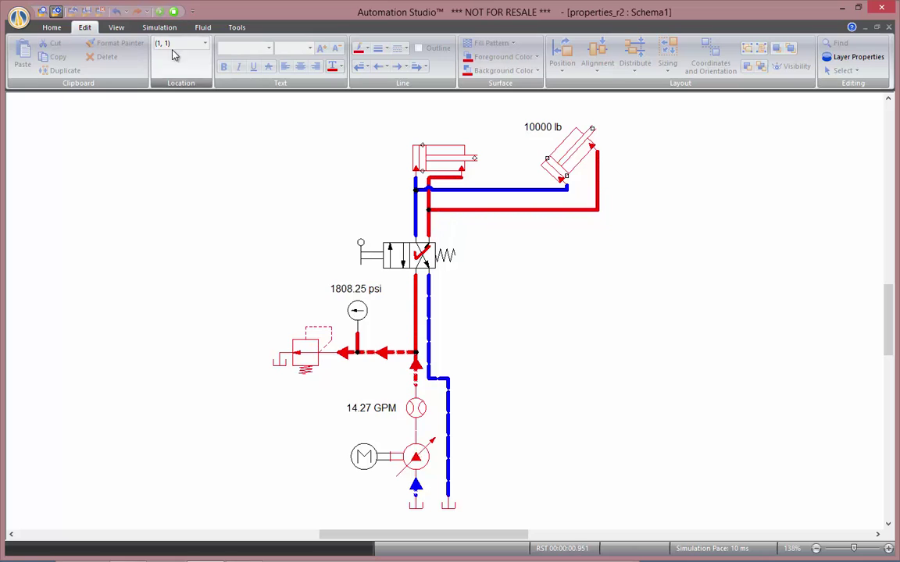
left_click(417, 457)
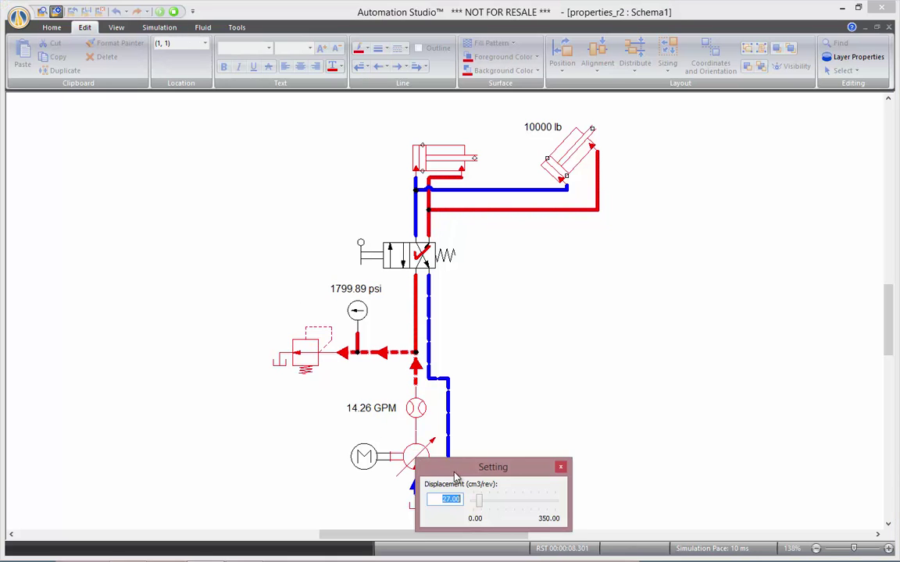
left_click(486, 501)
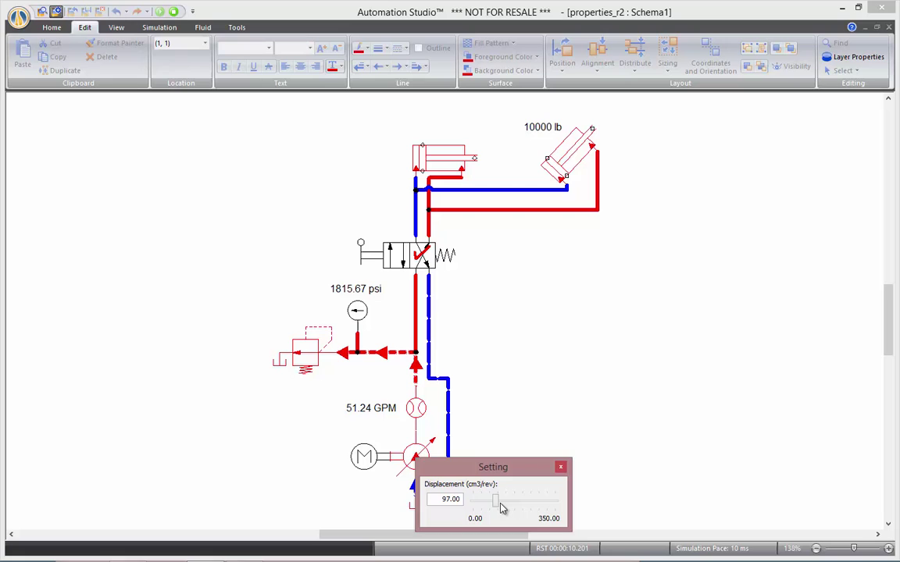
left_click_drag(500, 505, 480, 510)
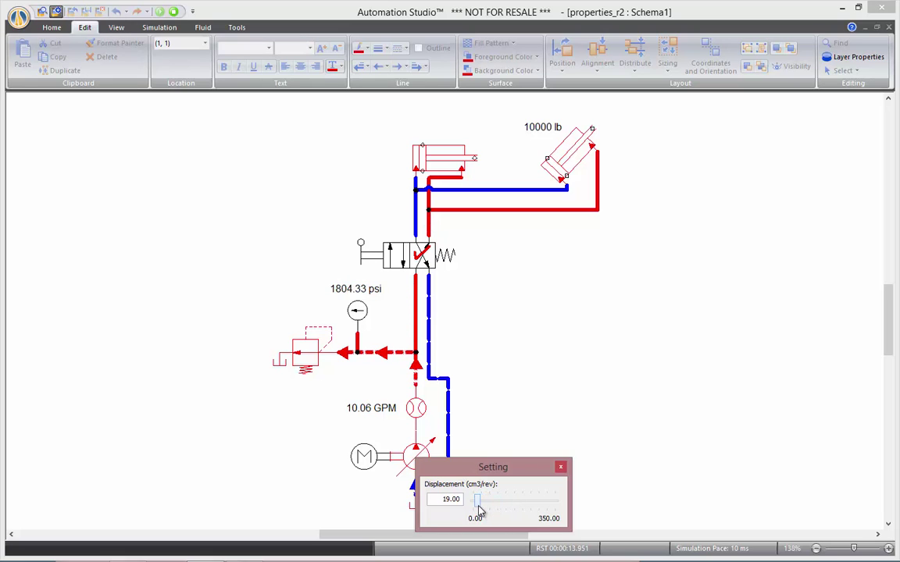
left_click(560, 466)
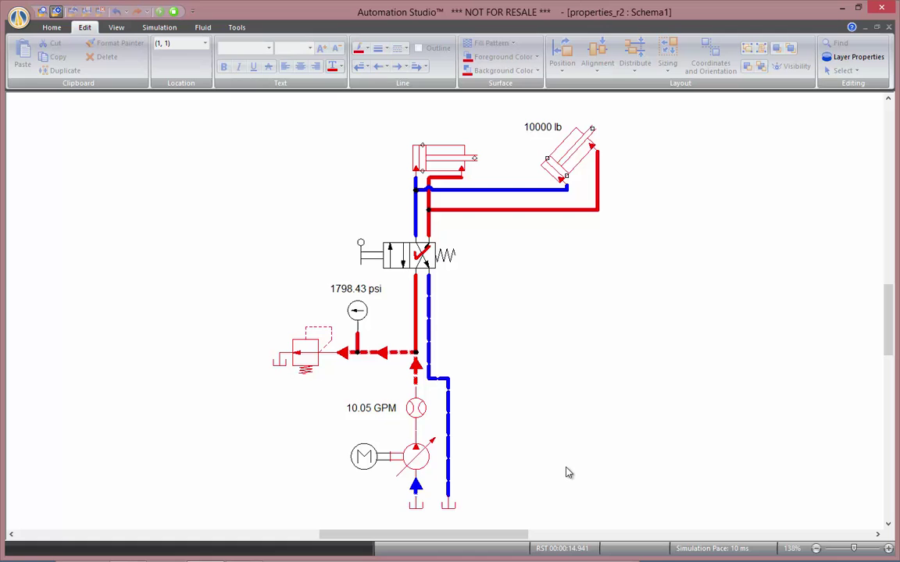
left_click(395, 260)
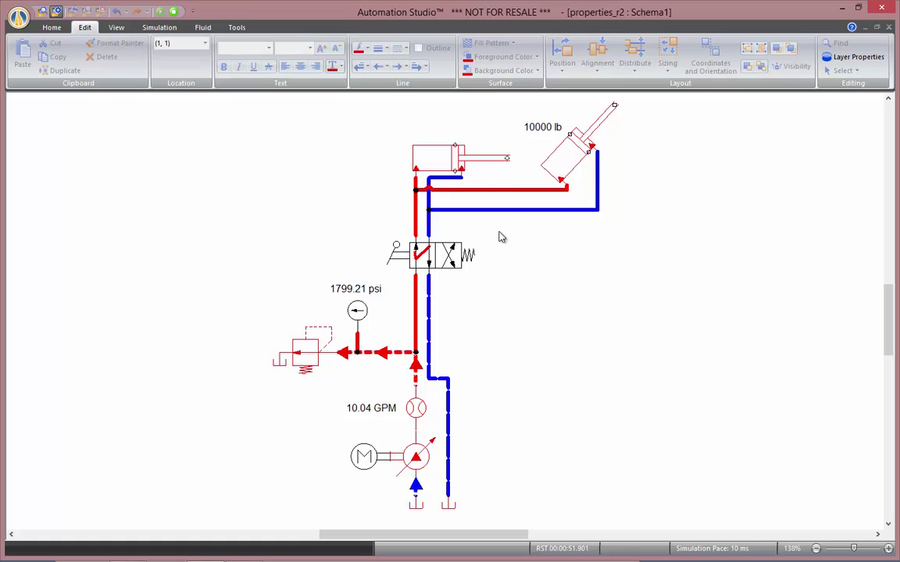
left_click(434, 264)
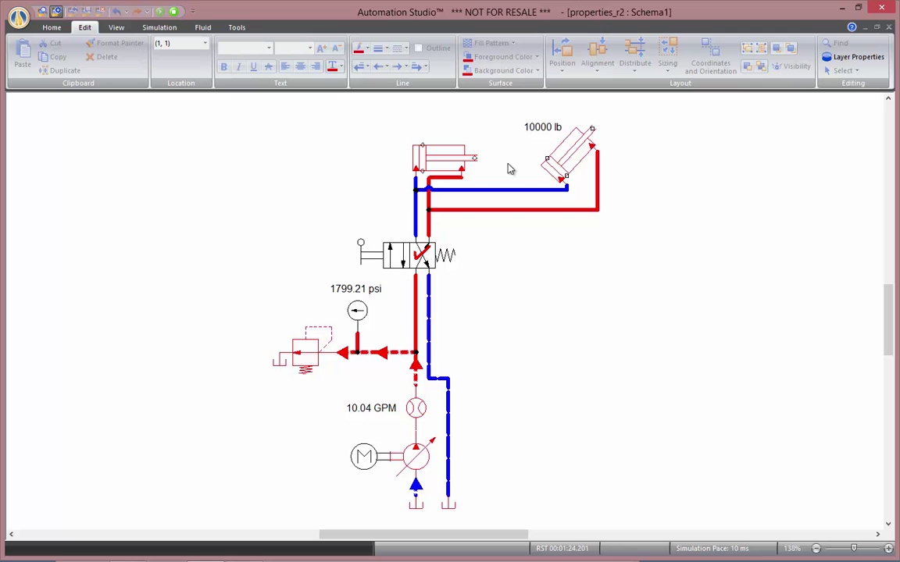
Stop the simulation and view the directional valve's Technical Specifications: ON/OFF, 4 ports, 2 positions
left_click(173, 12)
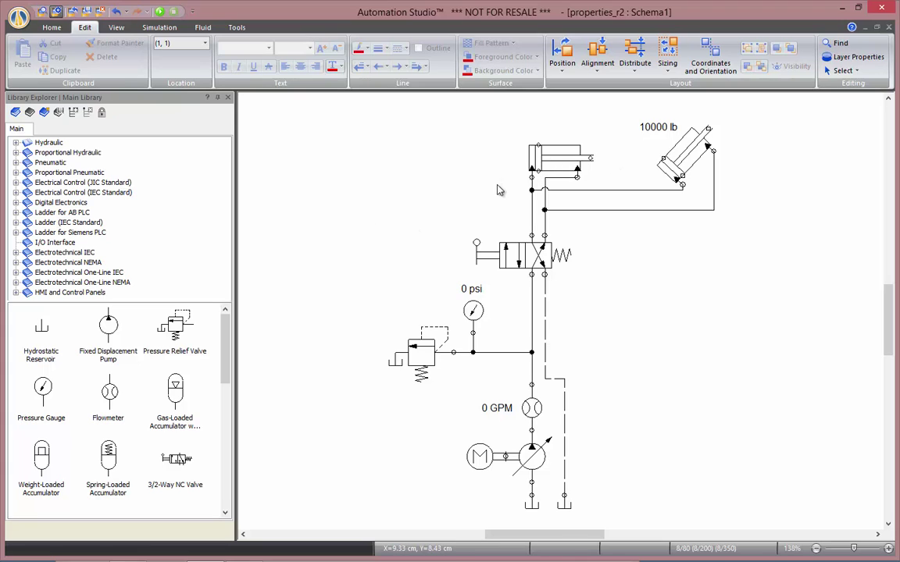
double_click(472, 234)
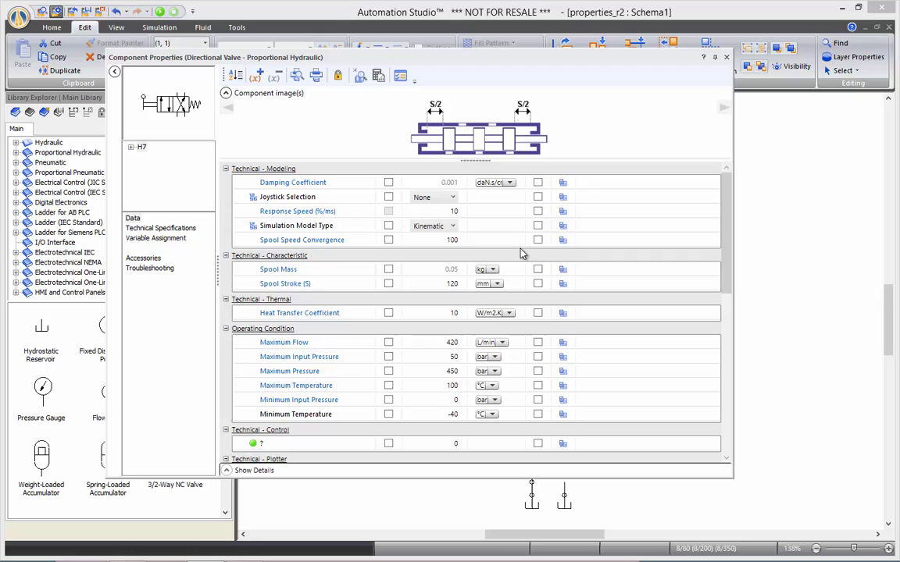
left_click(133, 219)
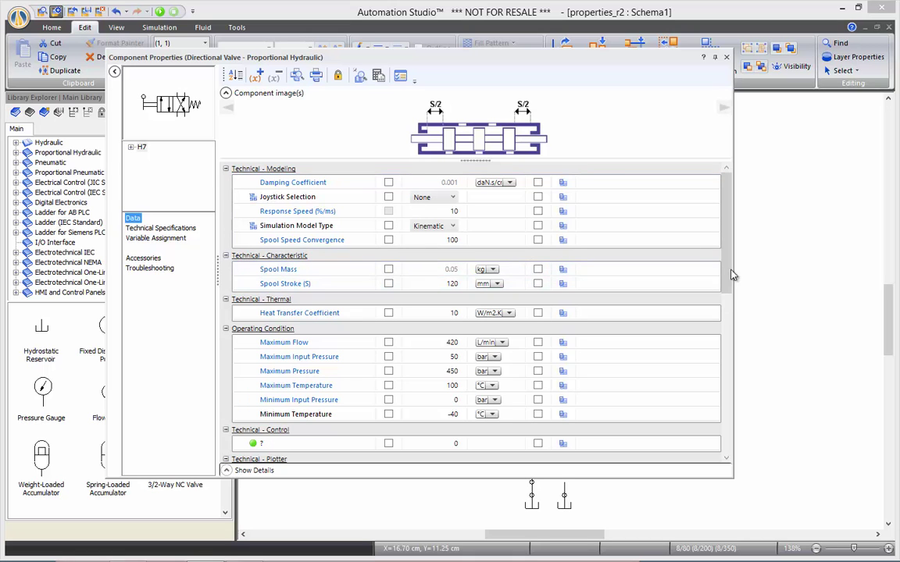
left_click_drag(731, 275, 720, 255)
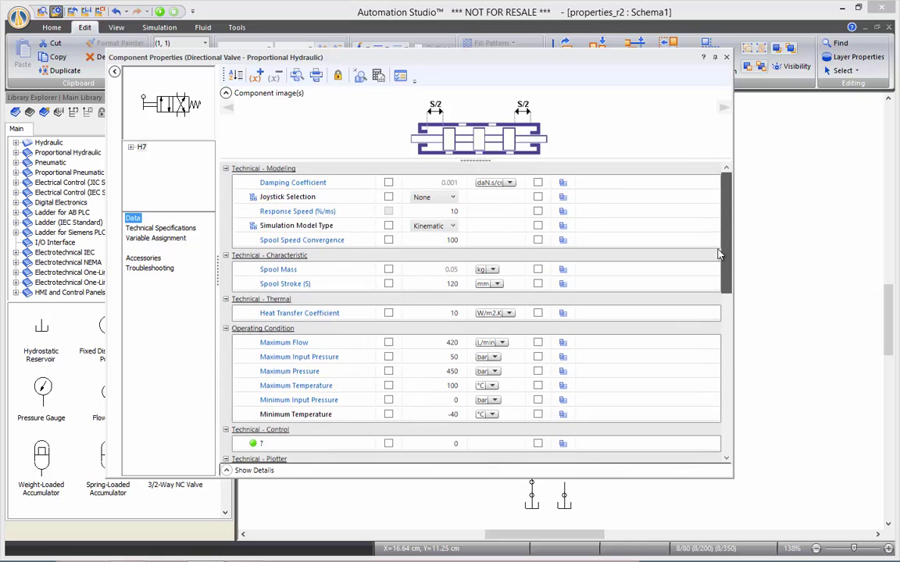
left_click(181, 227)
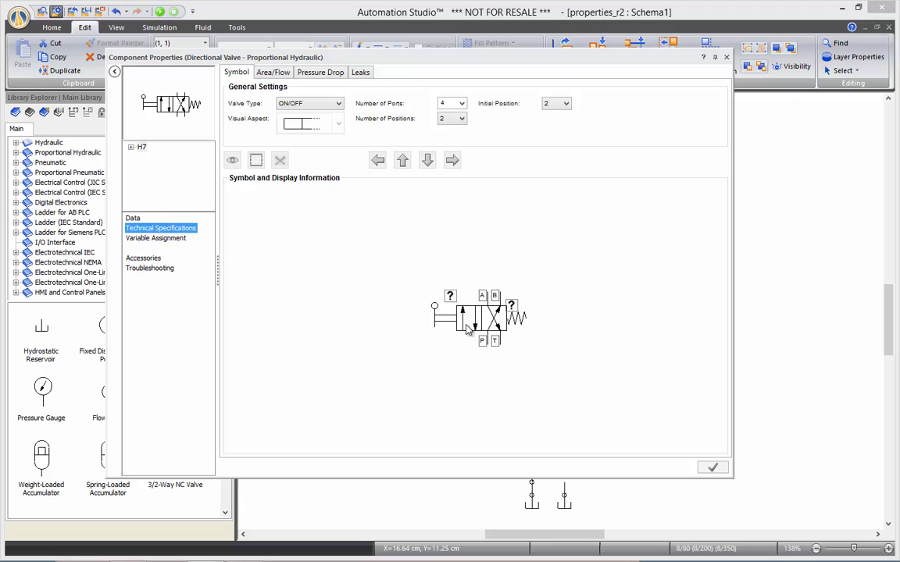
double_click(443, 325)
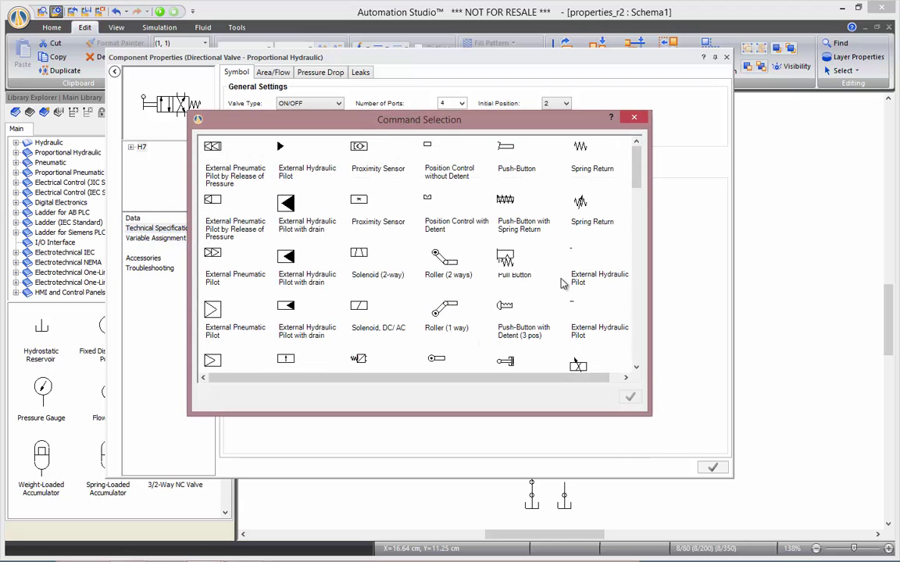
left_click_drag(637, 180, 638, 355)
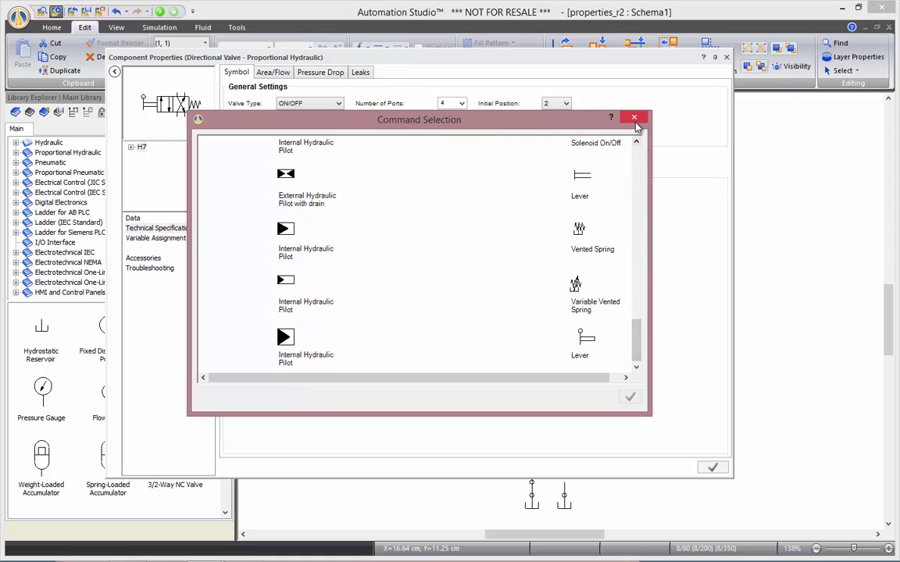
double_click(576, 121)
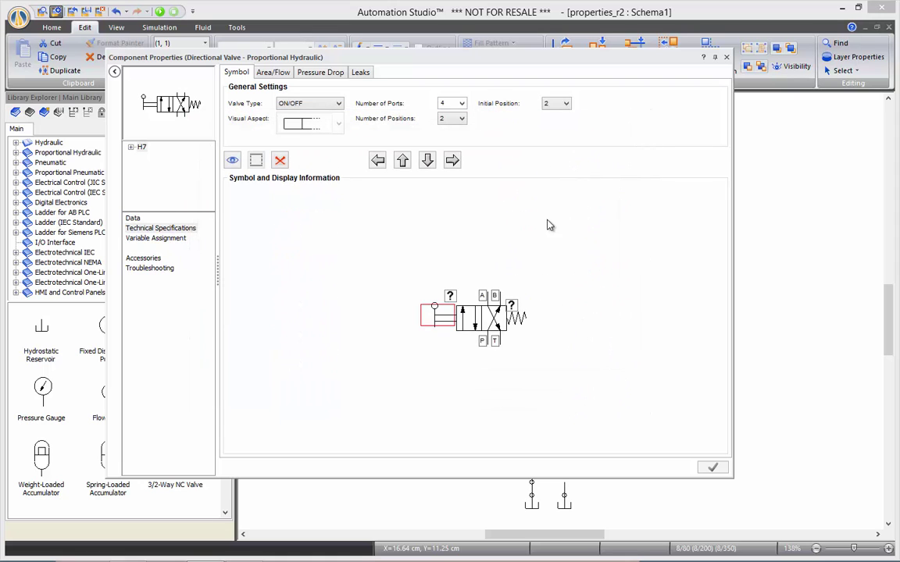
double_click(471, 324)
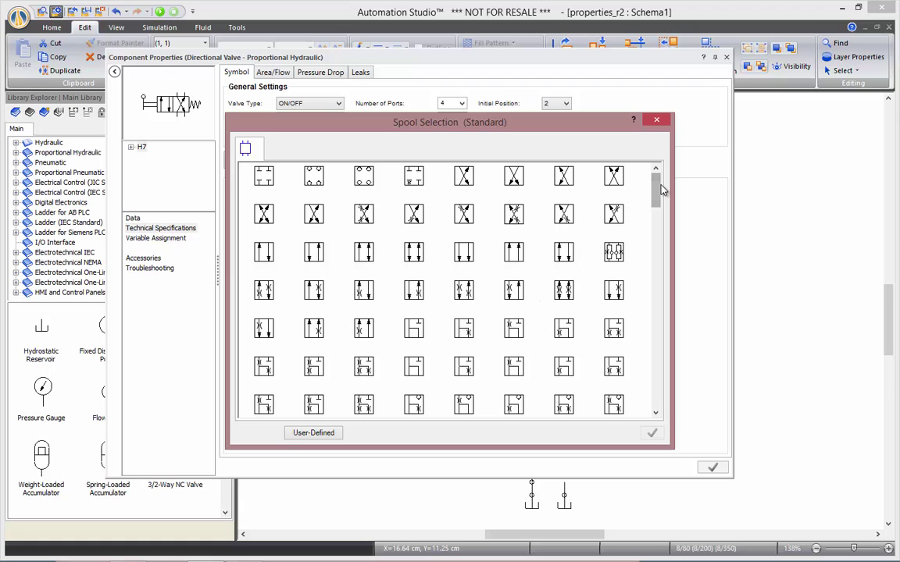
left_click_drag(660, 187, 653, 397)
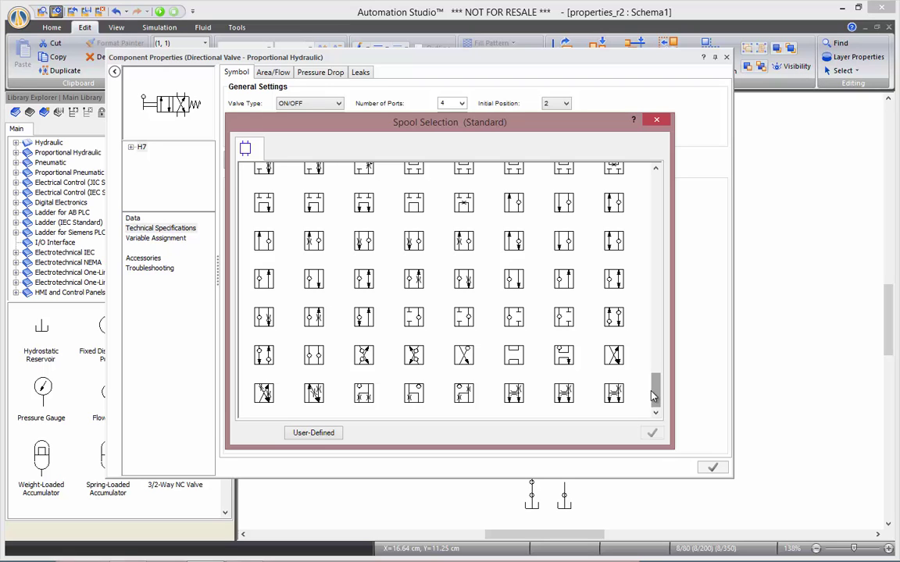
left_click(656, 120)
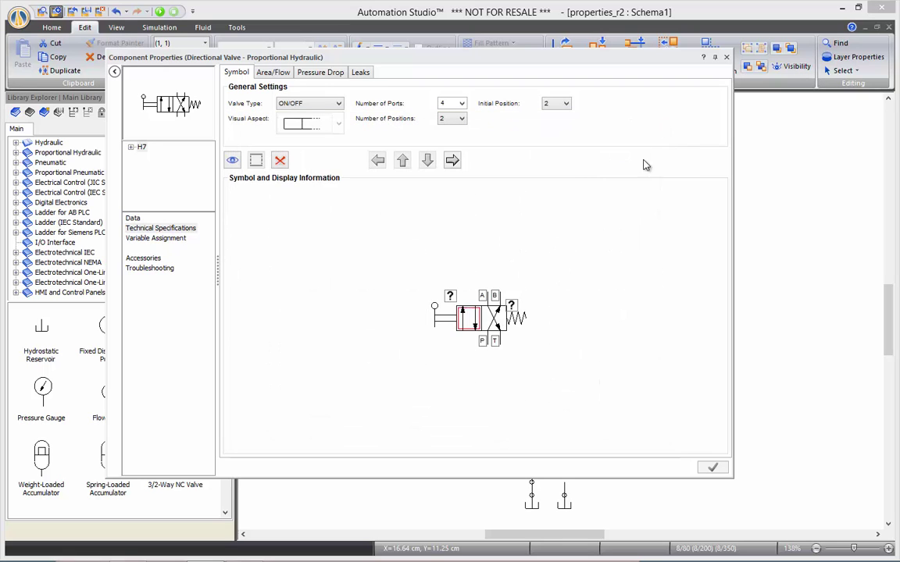
Review the valve's P–A flow curve and B–T pressure-drop curve, then its Leaks tab
left_click(272, 72)
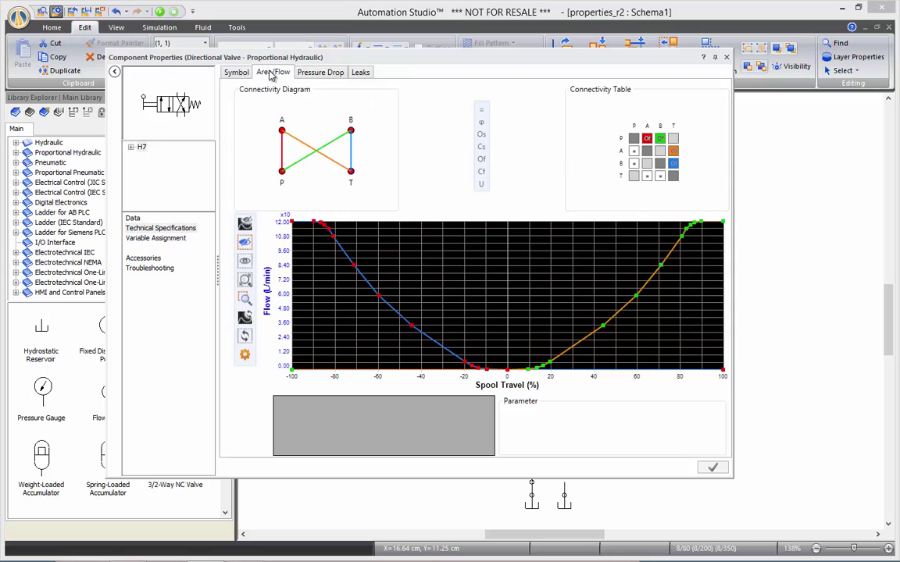
left_click(283, 157)
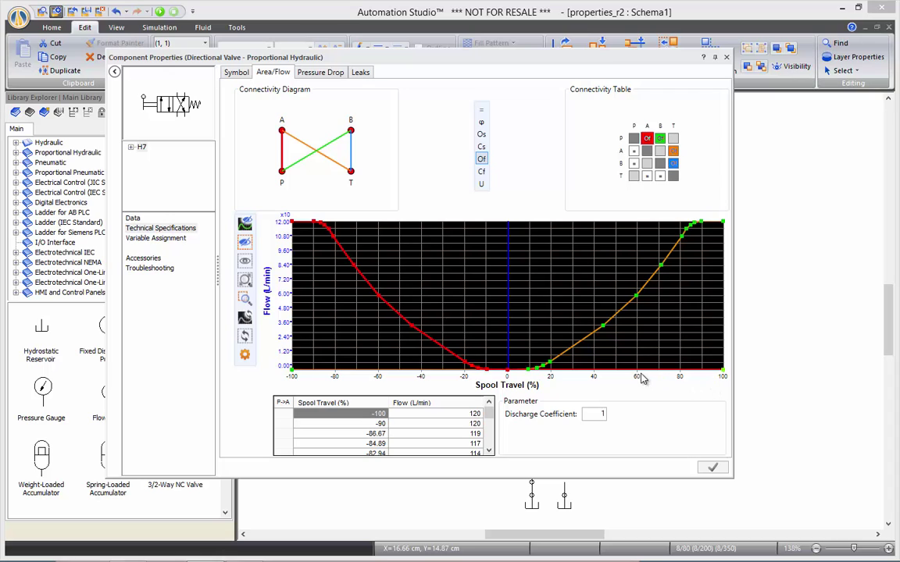
left_click(337, 76)
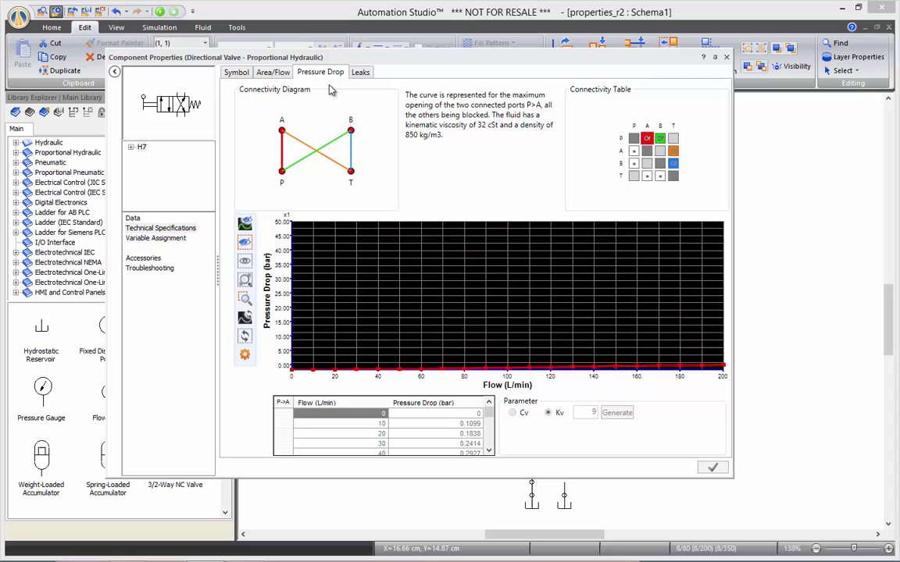
left_click(351, 159)
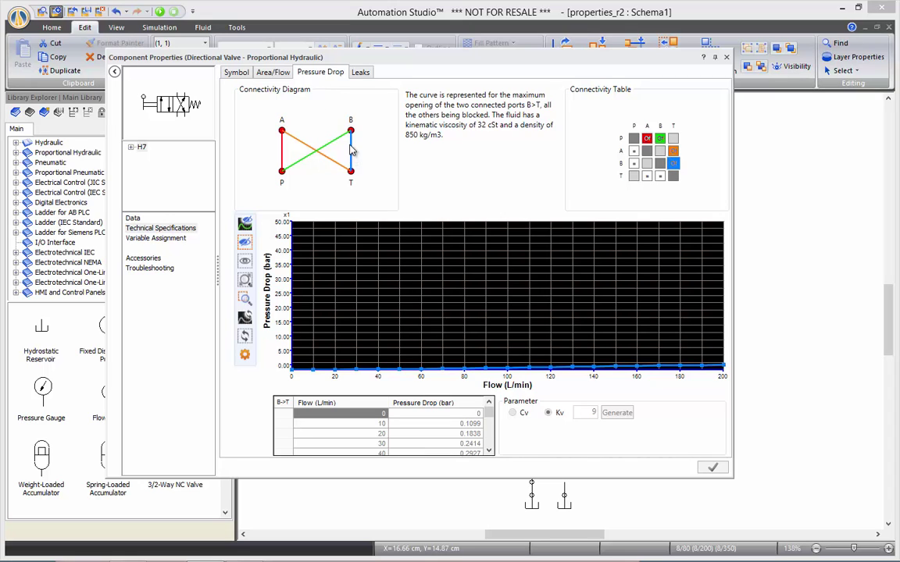
left_click(360, 73)
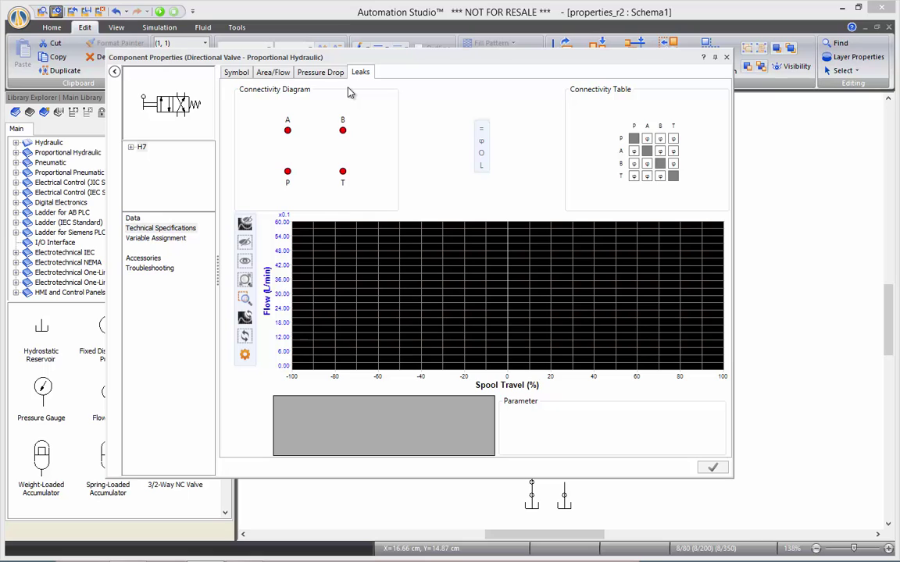
Open the relief valve's properties, check its data values, and show its A-to-B pressure-drop curve at Cv 12
left_click(726, 58)
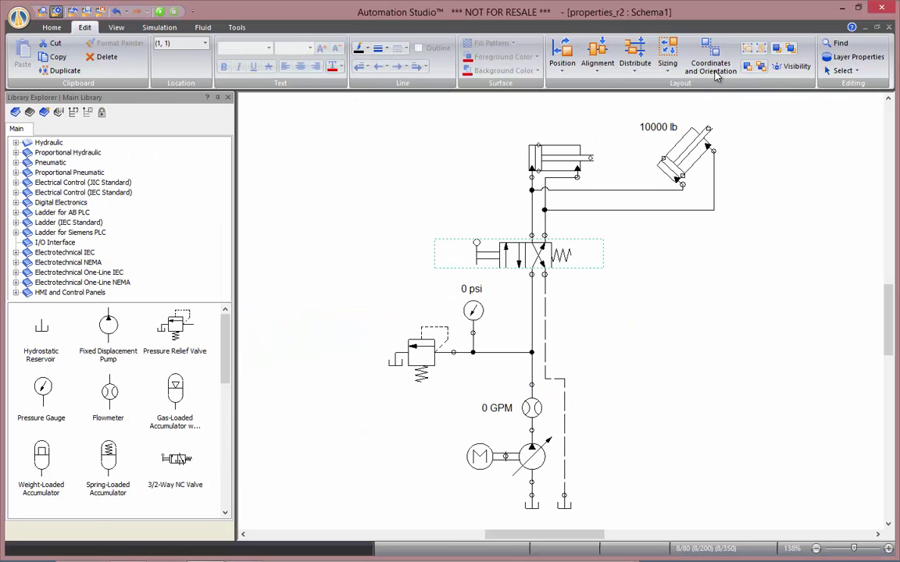
double_click(431, 348)
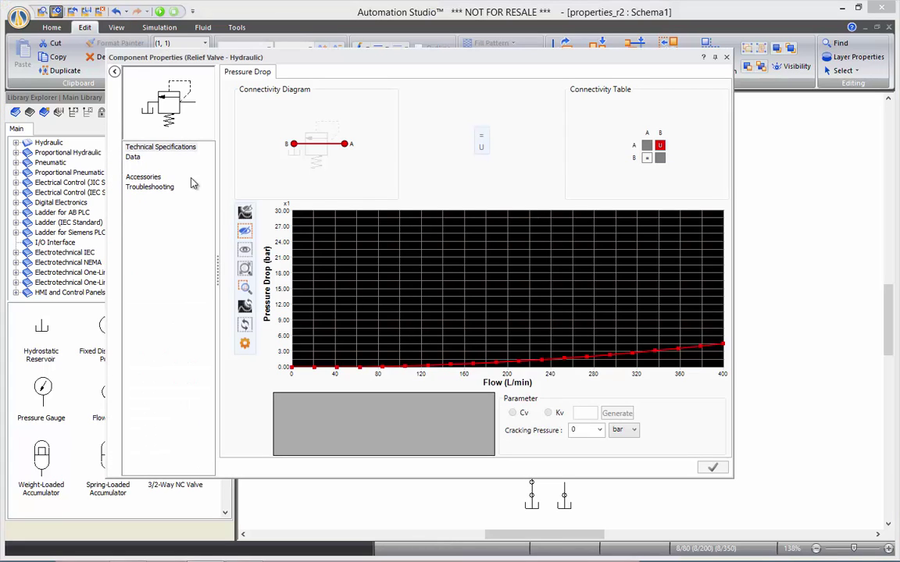
left_click(136, 158)
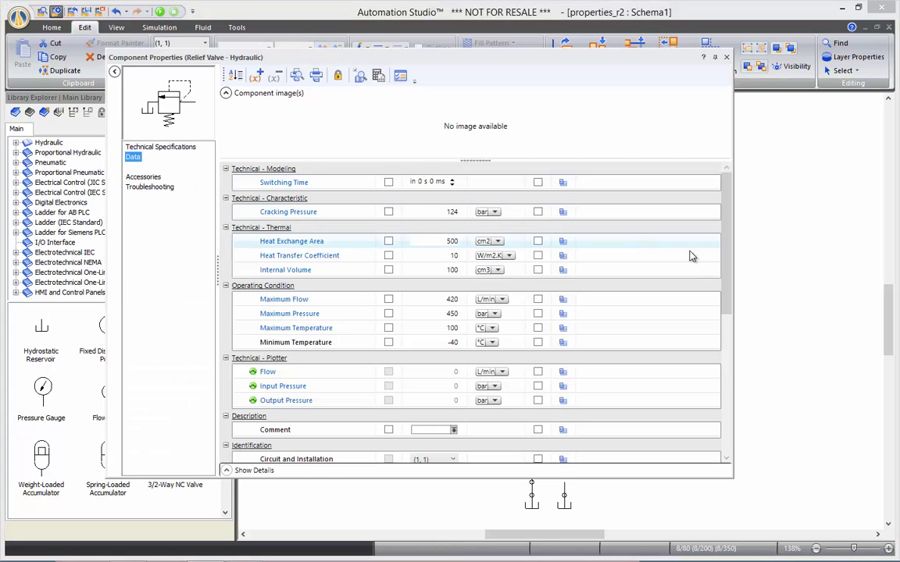
left_click_drag(728, 260, 724, 376)
left_click(175, 148)
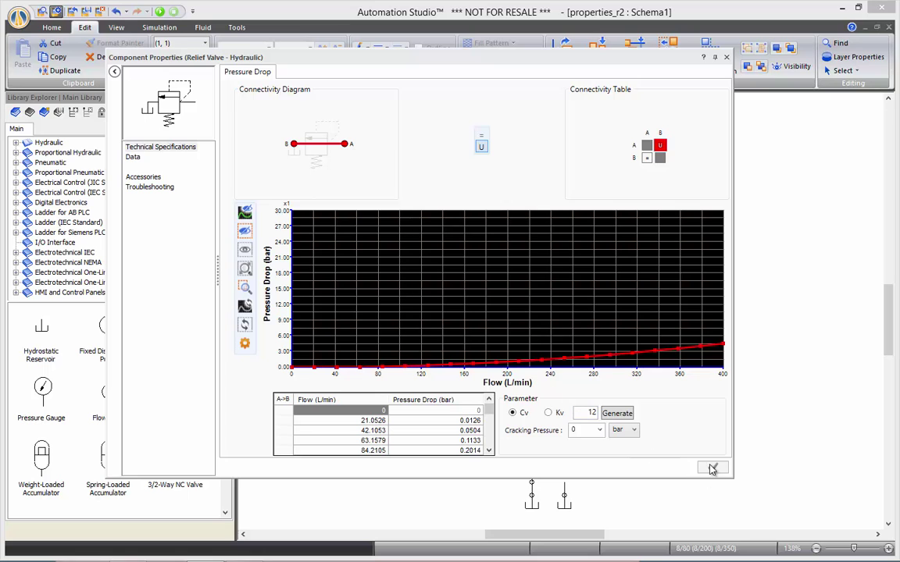
Close the relief valve properties, then view the pump's efficiency, overall efficiency and viscosity compensation curves
left_click(727, 58)
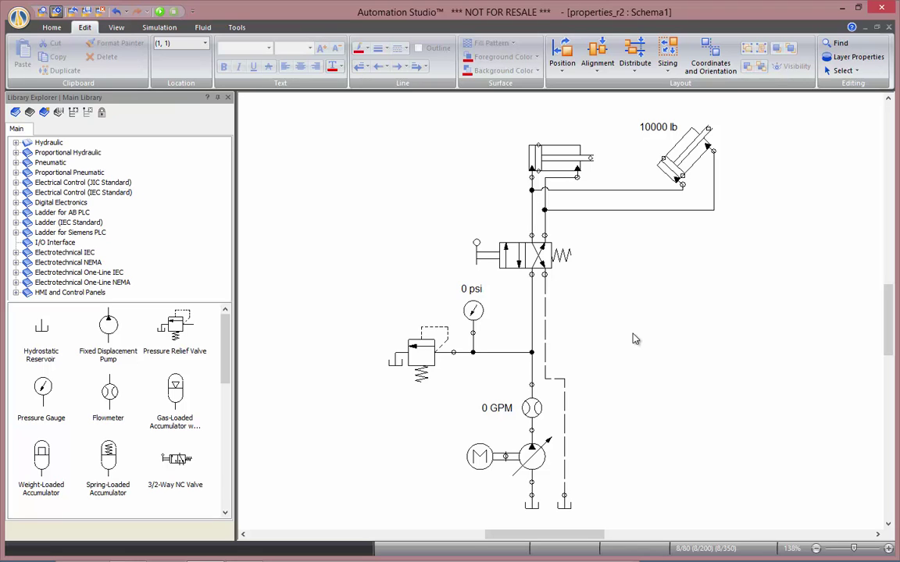
double_click(539, 457)
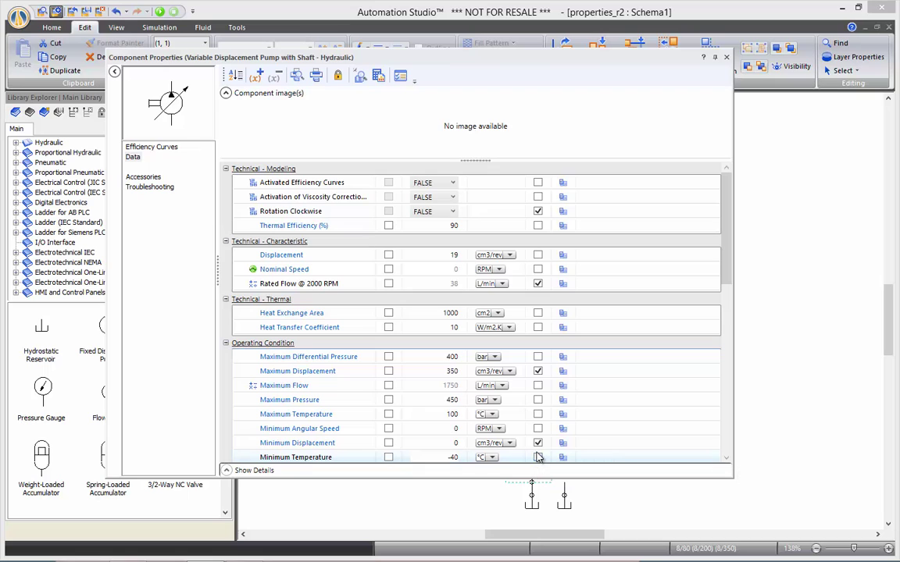
left_click(164, 153)
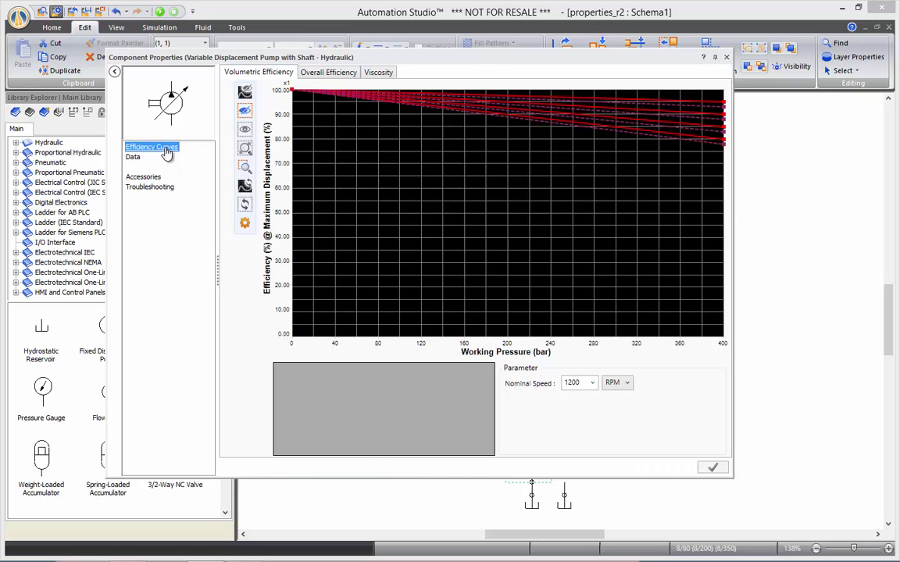
left_click(339, 75)
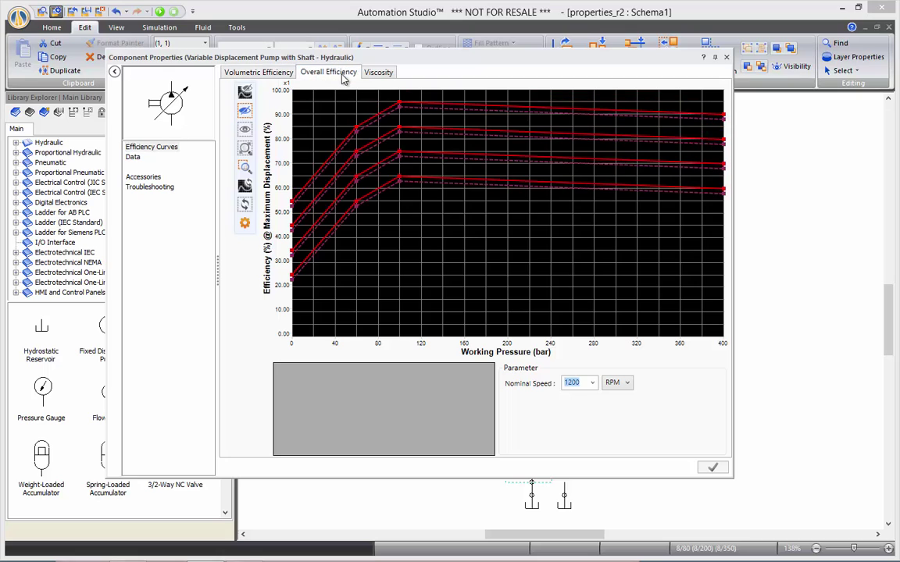
left_click(383, 75)
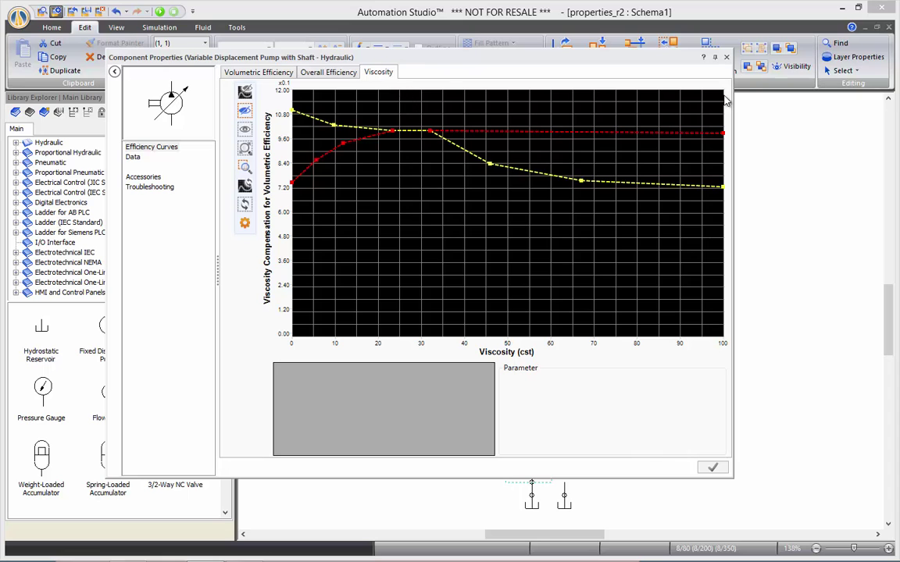
left_click(726, 57)
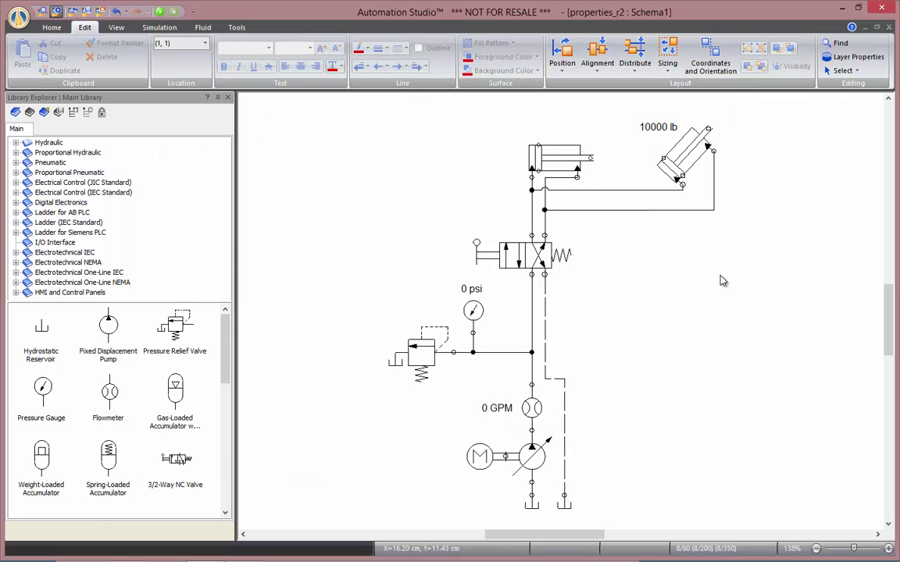